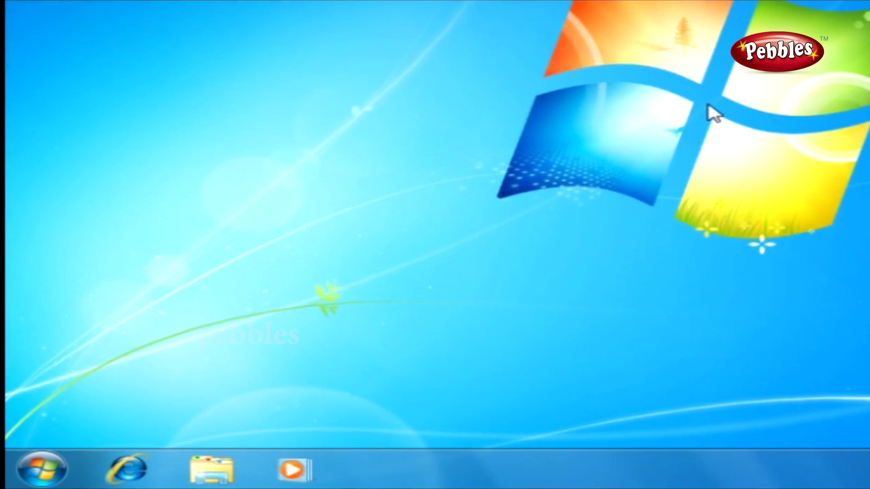
Step: Launch Internet Explorer, maximize its window and reposition the Internet Explorer 8 setup dialog
{"action": "left_click", "coordinate": [143, 475]}
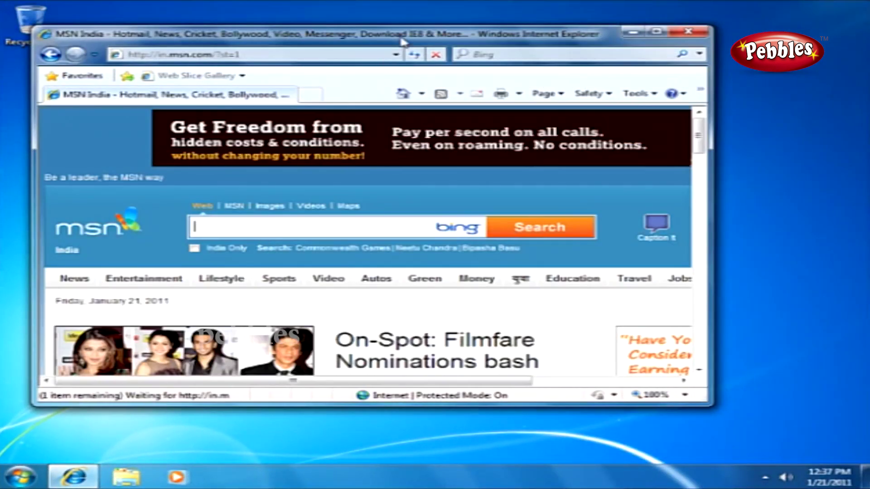
{"action": "double_click", "coordinate": [400, 42]}
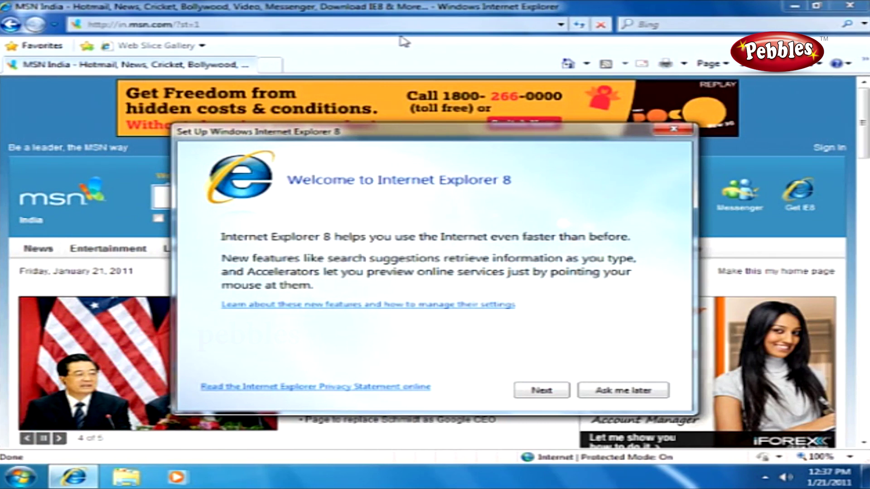
{"action": "left_click_drag", "start_coordinate": [435, 135], "coordinate": [382, 107]}
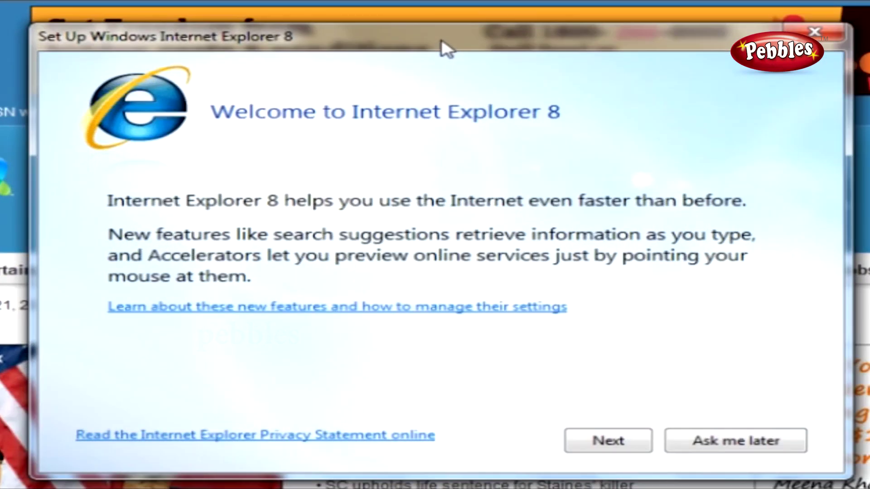
Step: Begin the Internet Explorer 8 setup and turn on Suggested Sites
{"action": "left_click", "coordinate": [594, 438]}
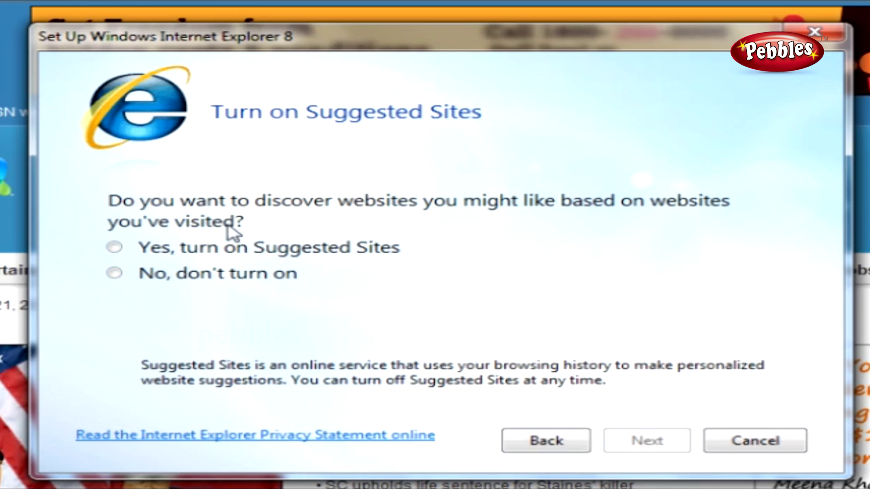
{"action": "left_click", "coordinate": [117, 247]}
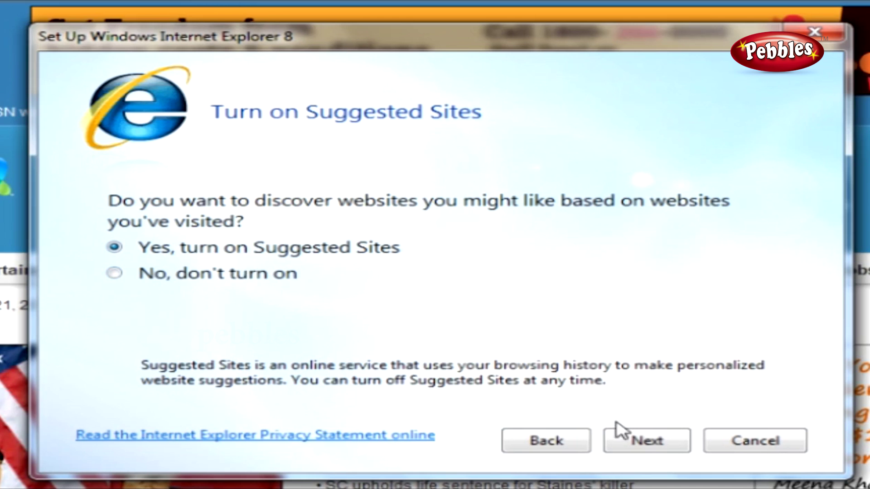
{"action": "left_click", "coordinate": [644, 442]}
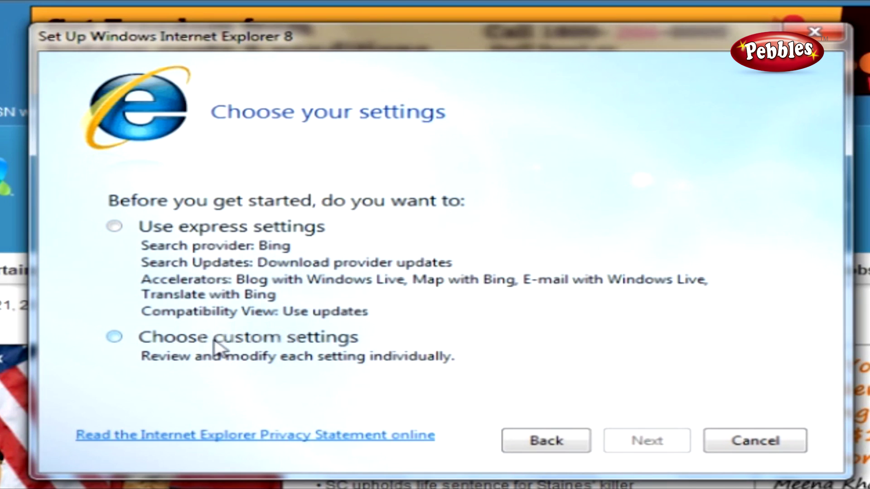
Step: Choose custom settings instead of express settings and continue the setup
{"action": "left_click", "coordinate": [114, 226]}
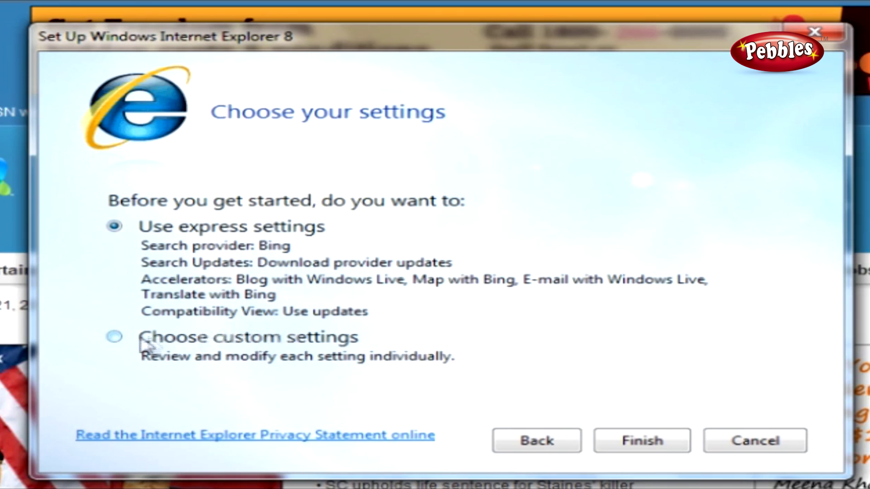
{"action": "left_click", "coordinate": [122, 345]}
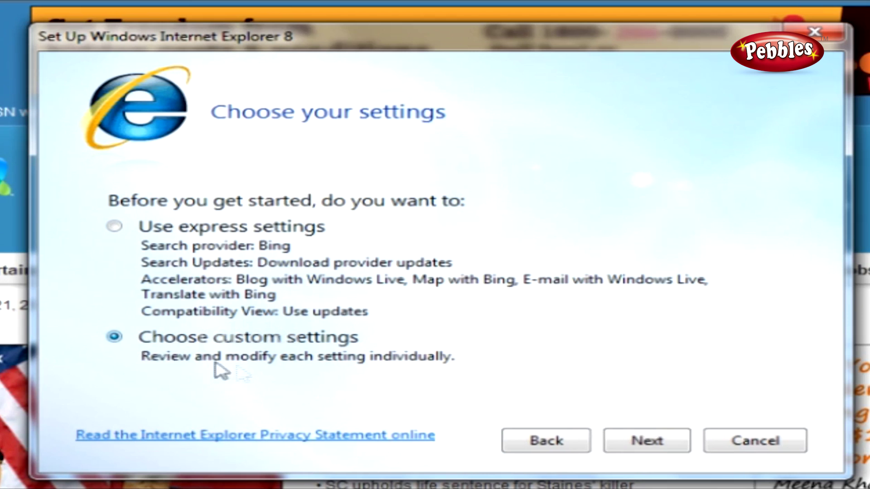
{"action": "left_click", "coordinate": [649, 446]}
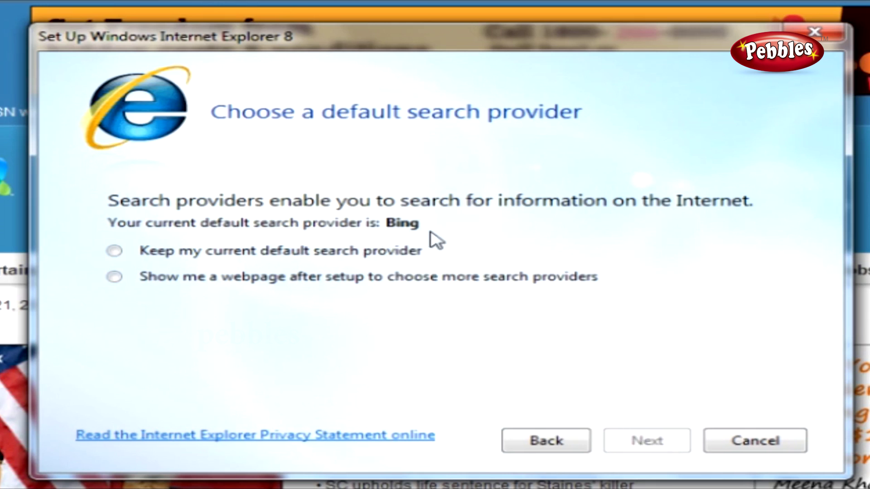
Step: Keep the current default search provider and choose an Accelerators option in the setup
{"action": "left_click", "coordinate": [113, 253]}
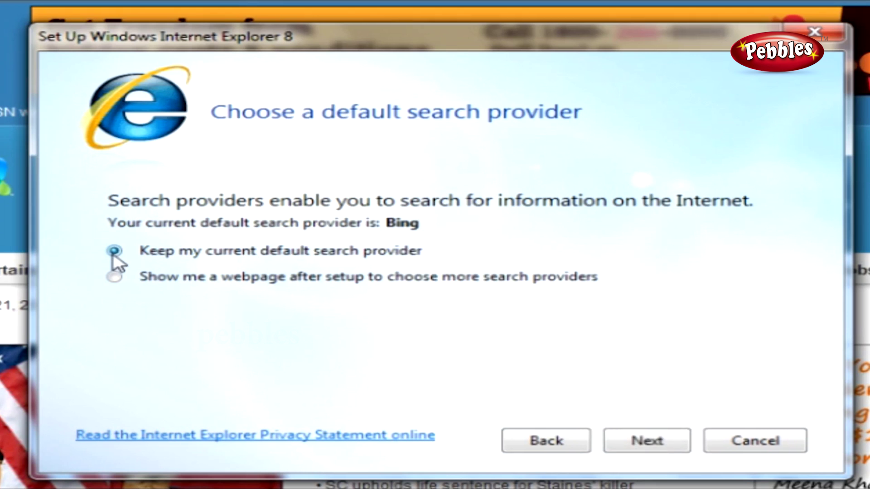
{"action": "left_click", "coordinate": [635, 439]}
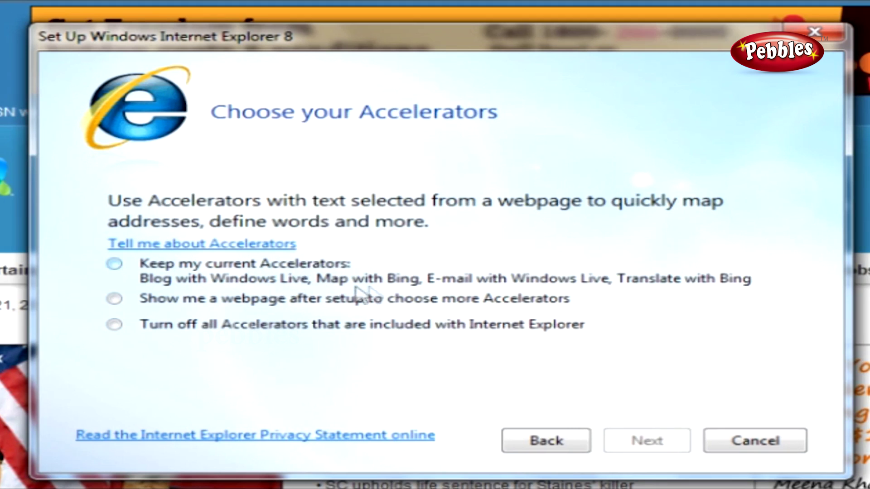
{"action": "left_click", "coordinate": [518, 324]}
{"action": "left_click", "coordinate": [633, 440]}
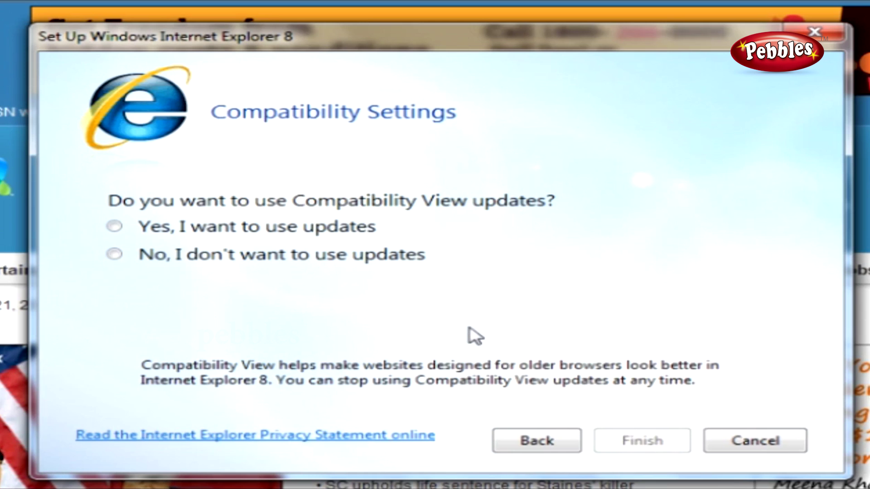
Step: Opt in to Compatibility View updates and finish the Internet Explorer 8 setup
{"action": "left_click", "coordinate": [121, 227]}
{"action": "left_click", "coordinate": [117, 254]}
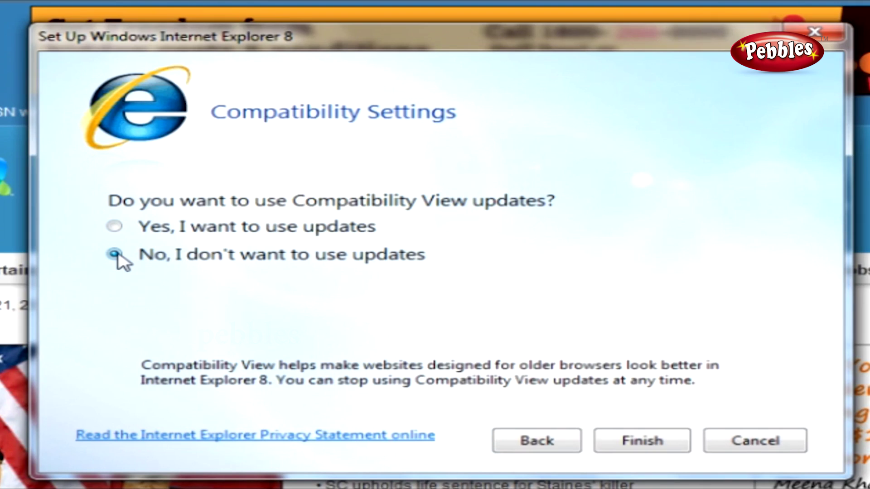
{"action": "left_click", "coordinate": [115, 226]}
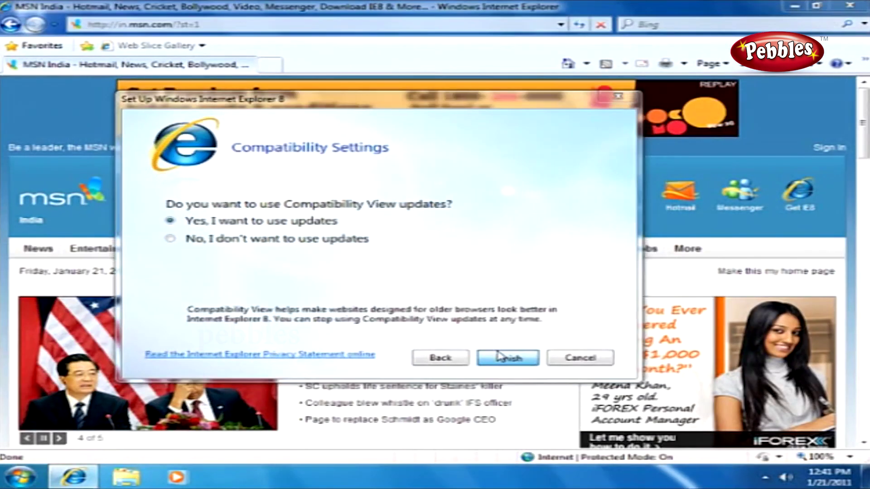
{"action": "left_click", "coordinate": [596, 411]}
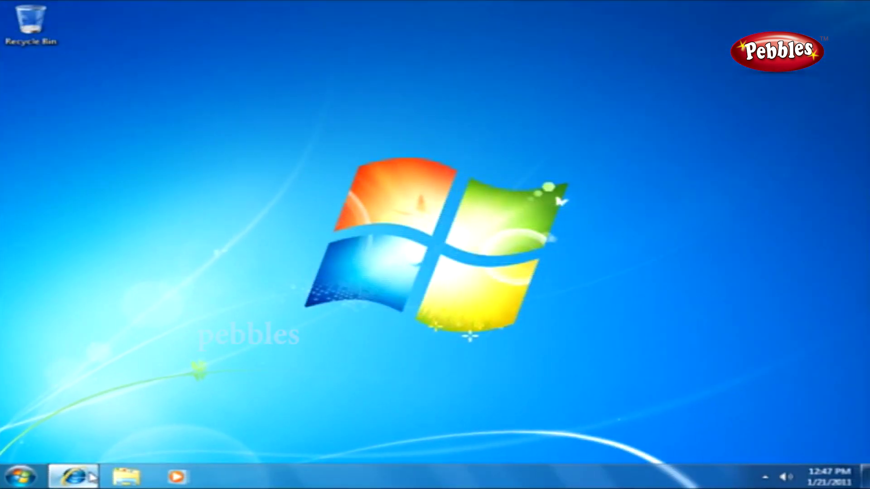
Step: Launch Internet Explorer again and go to microsoft.com
{"action": "left_click", "coordinate": [139, 469]}
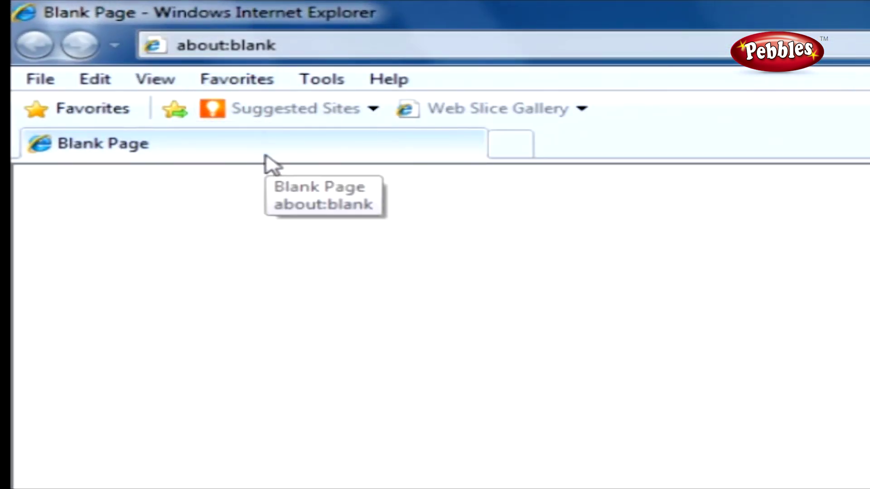
{"action": "left_click", "coordinate": [224, 45]}
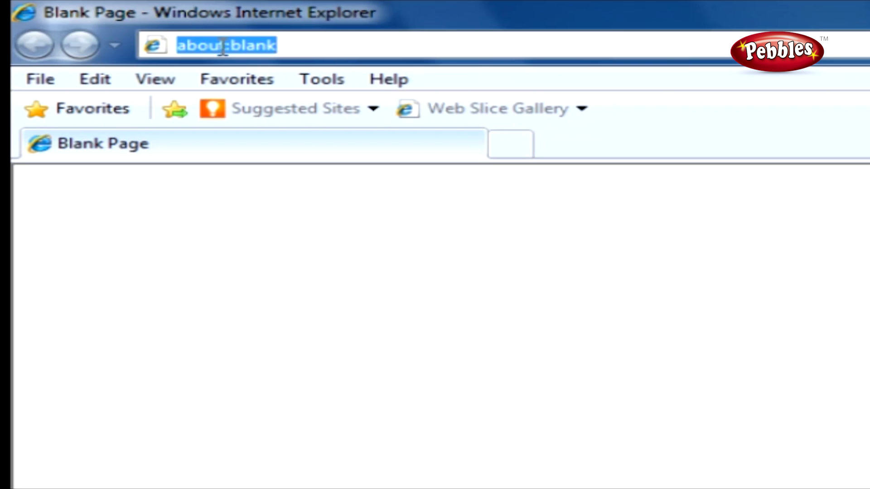
{"action": "type", "text": "mi"}
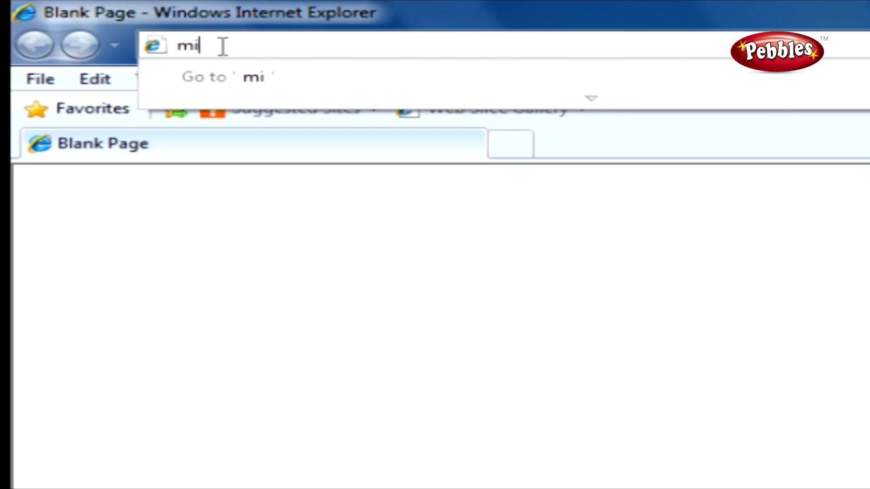
{"action": "type", "text": "crosoft.com"}
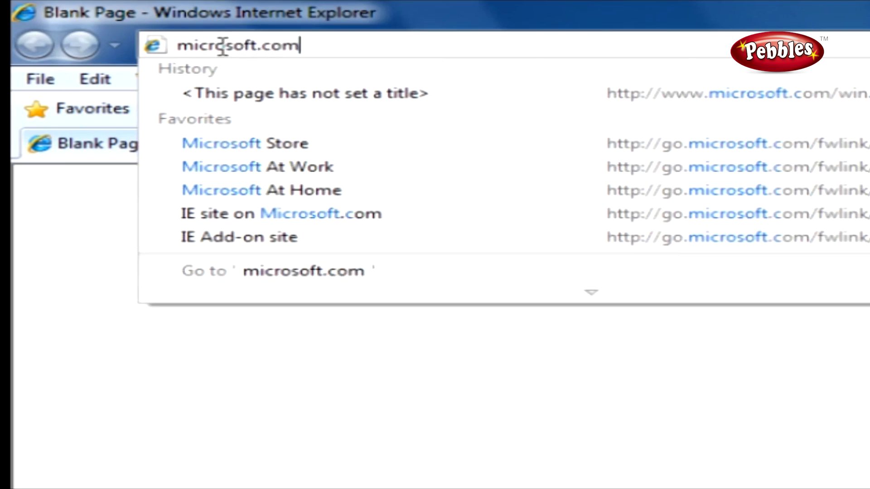
{"action": "key", "text": "Return"}
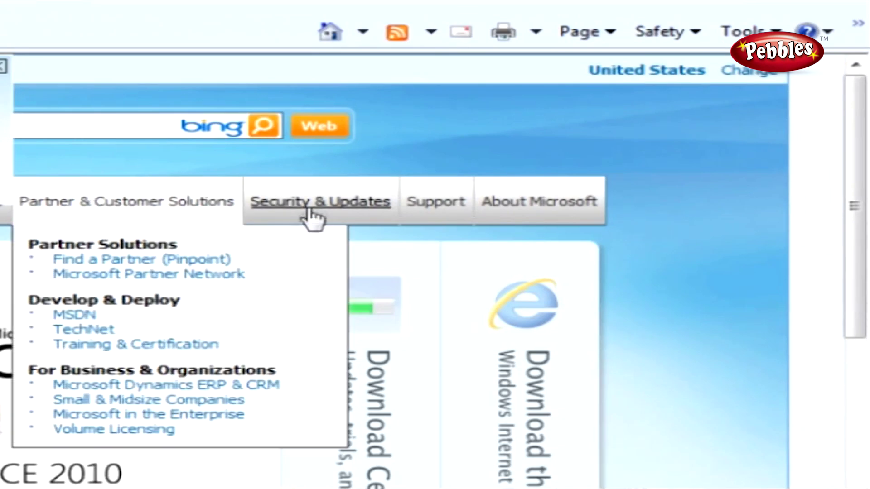
Step: Search Bing for youtube from the browser's search box using the suggested term, and look through the results
{"action": "mouse_move", "coordinate": [448, 213]}
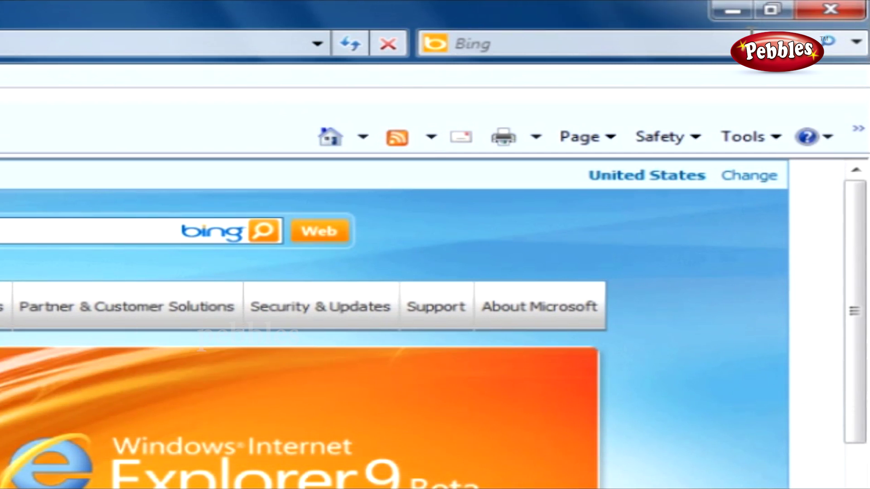
{"action": "left_click", "coordinate": [595, 44]}
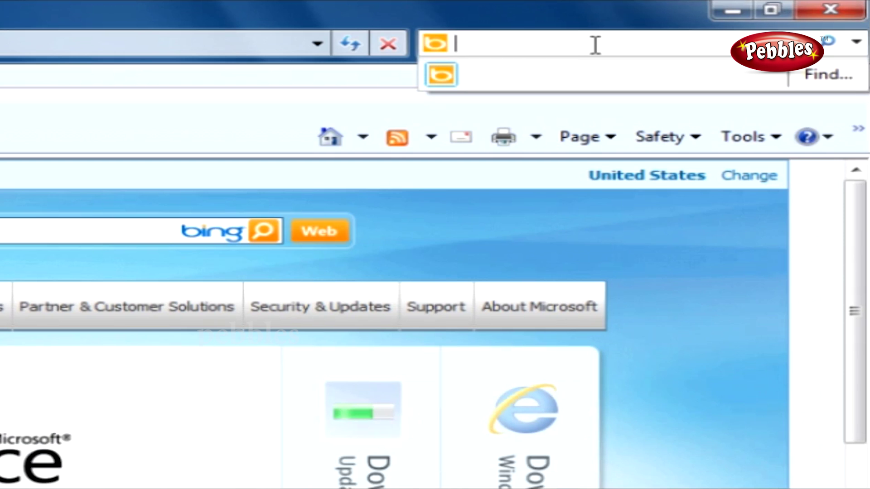
{"action": "type", "text": "yout"}
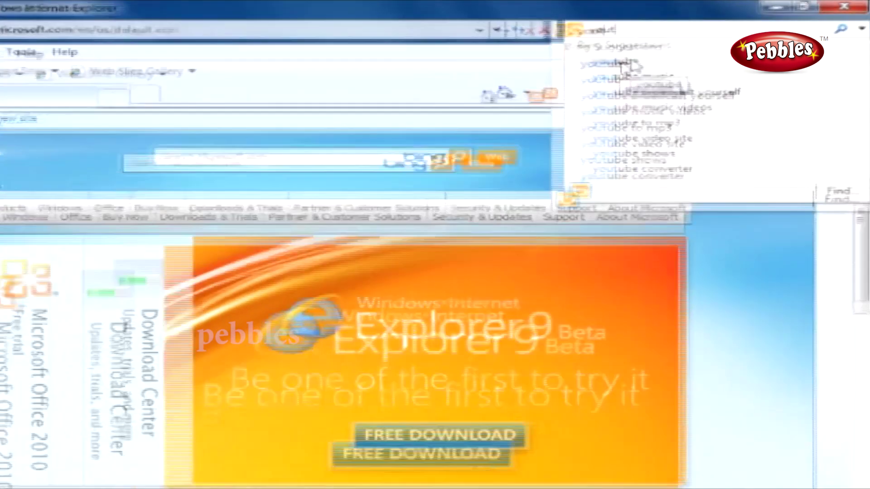
{"action": "left_click", "coordinate": [553, 86]}
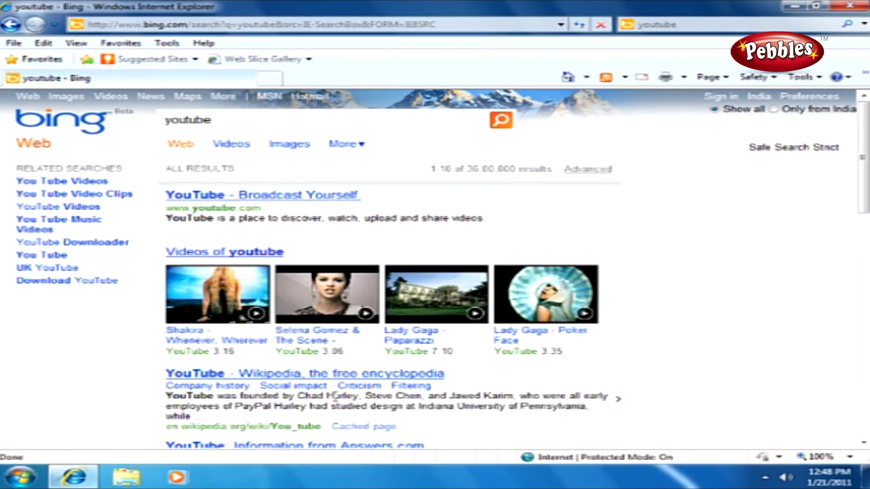
{"action": "scroll", "coordinate": [855, 178], "scroll_direction": "down", "scroll_amount": 5}
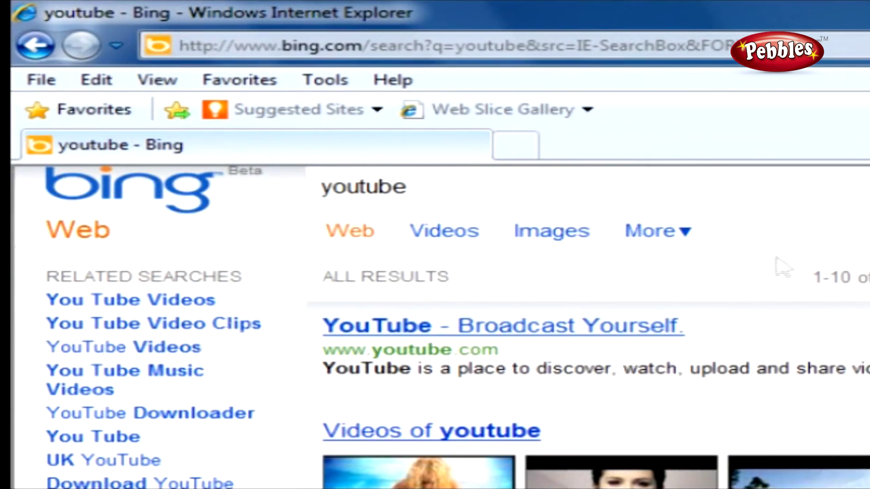
Step: Go back to the Microsoft page and return forward to the youtube search results
{"action": "left_click", "coordinate": [40, 49]}
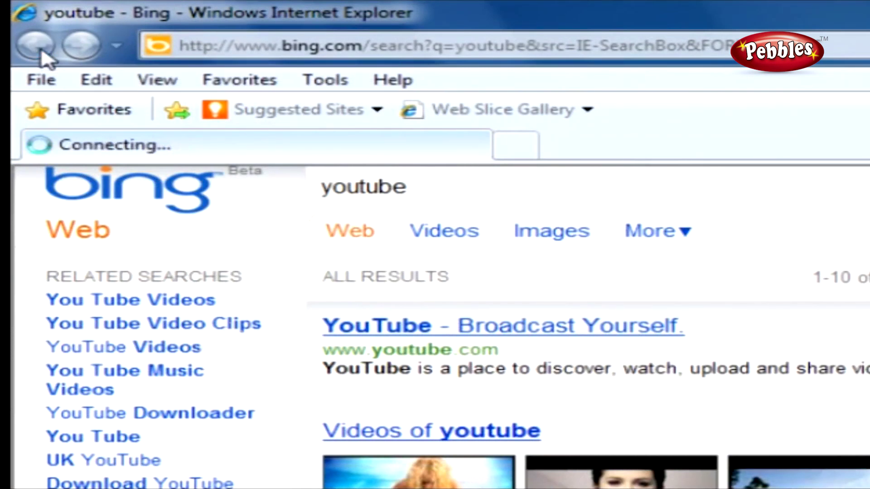
{"action": "left_click", "coordinate": [40, 49]}
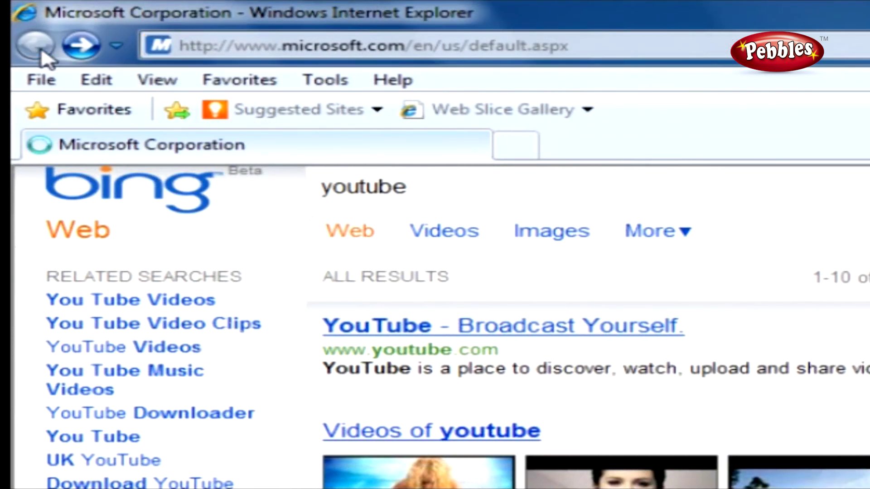
{"action": "left_click", "coordinate": [78, 45]}
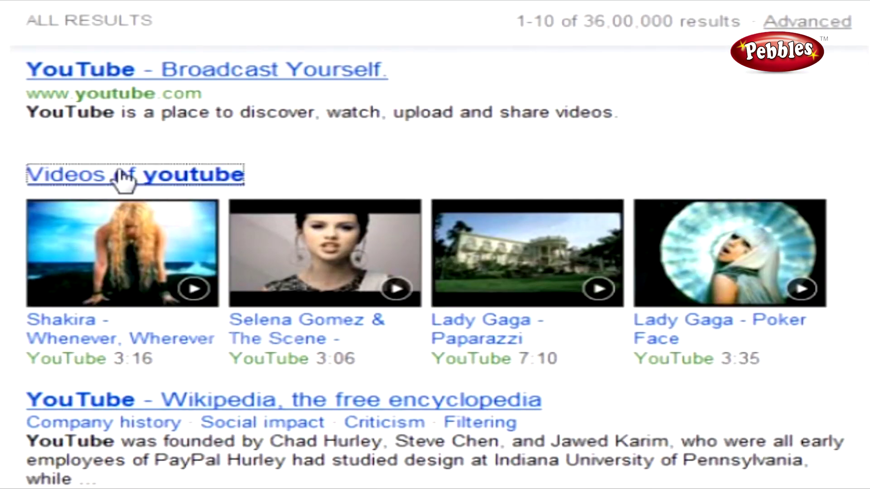
Step: Open the "Videos of youtube" result in a new tab and switch to that tab
{"action": "right_click", "coordinate": [119, 178]}
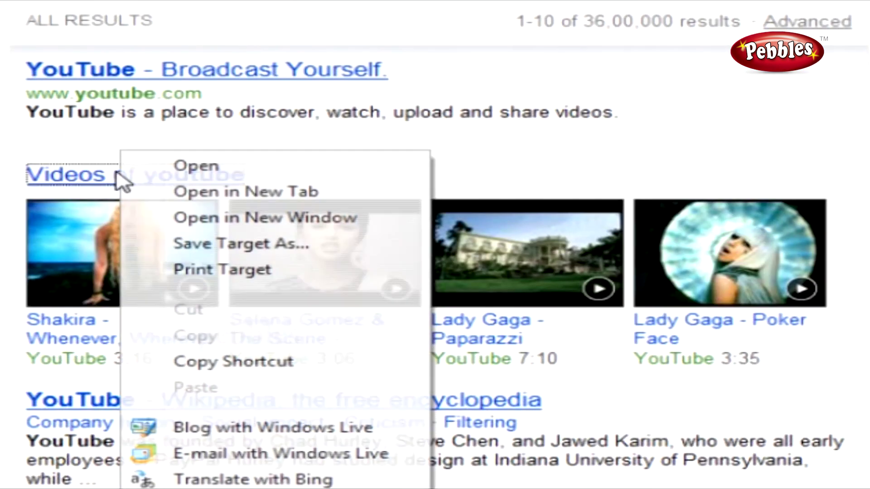
{"action": "left_click", "coordinate": [206, 193]}
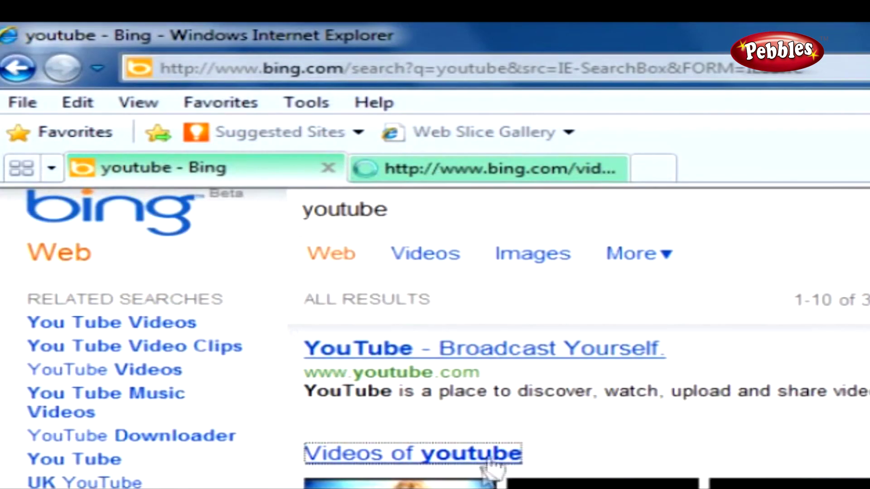
{"action": "left_click", "coordinate": [493, 173]}
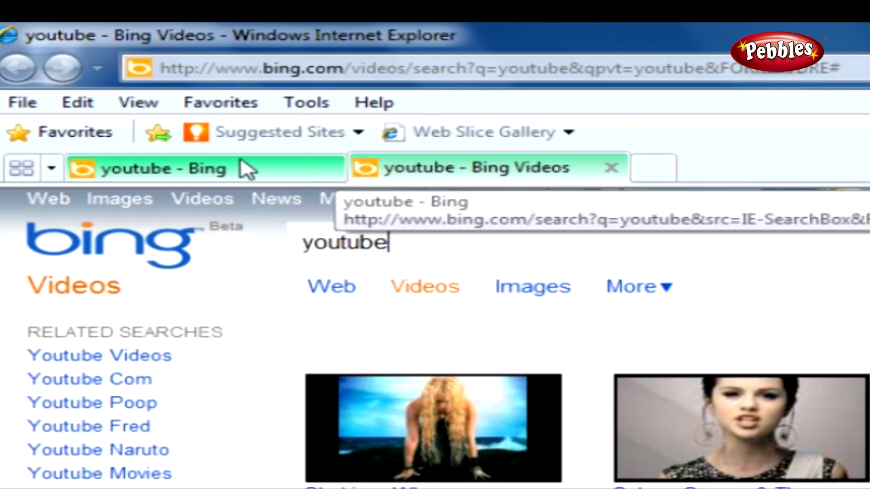
Step: Switch back and forth between the youtube web results and Bing Videos tabs, and open a new tab
{"action": "left_click", "coordinate": [213, 170]}
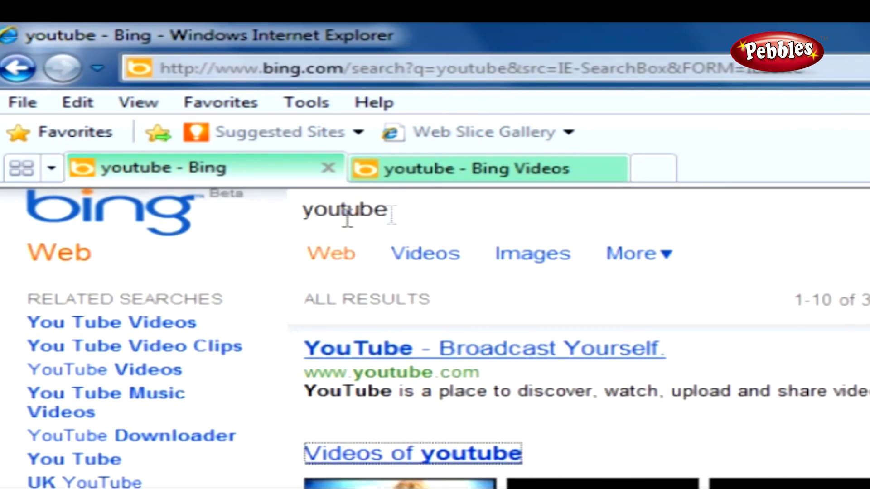
{"action": "left_click", "coordinate": [432, 178]}
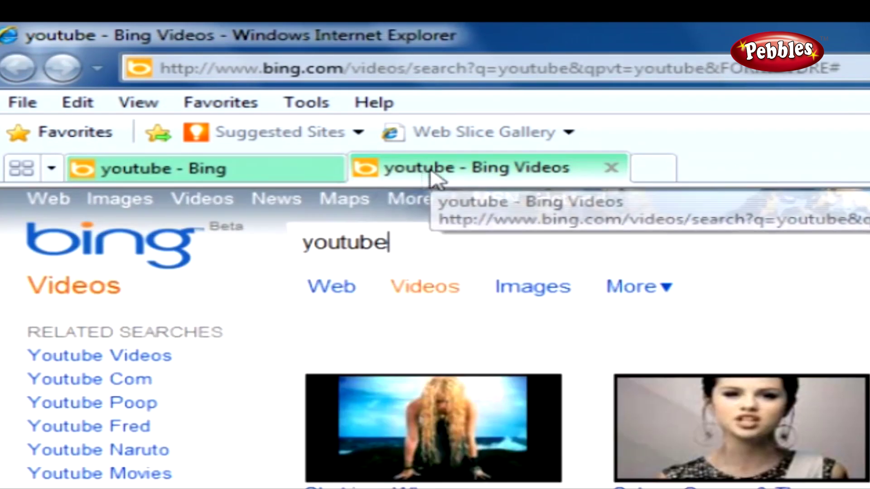
{"action": "left_click", "coordinate": [204, 170]}
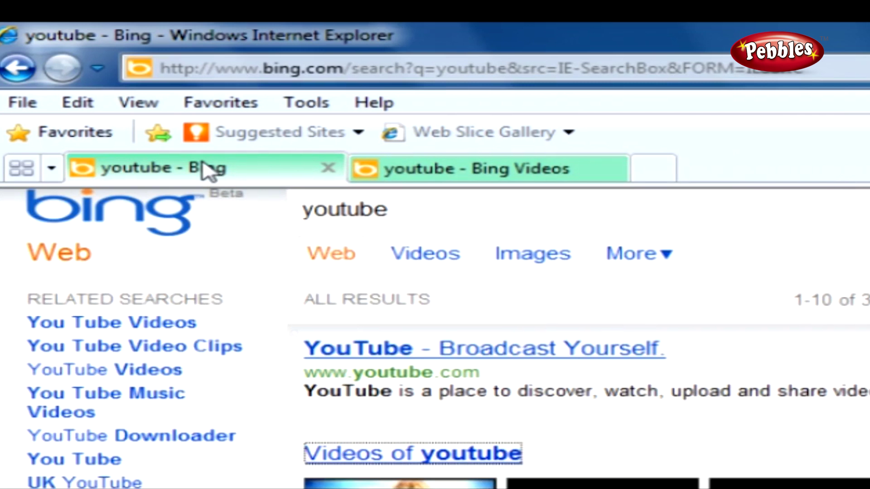
{"action": "left_click", "coordinate": [655, 176]}
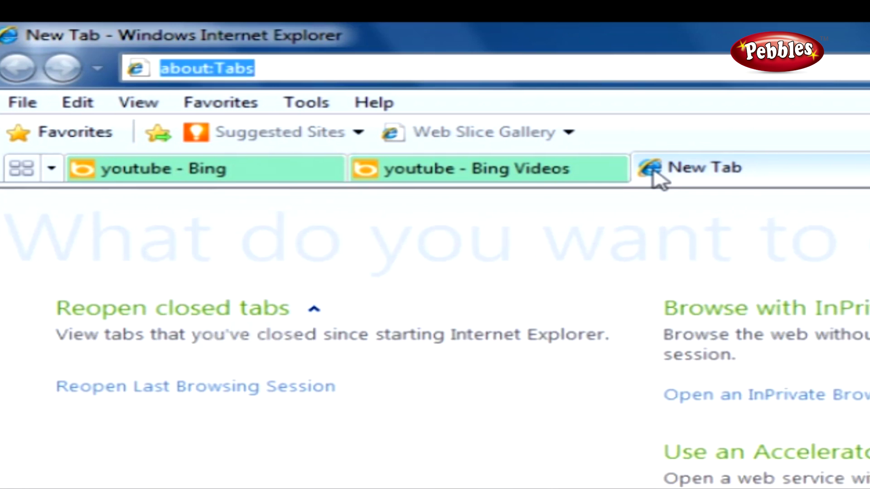
Step: Reorder the tabs so New Tab comes first, followed by youtube - Bing, and close New Tab
{"action": "left_click_drag", "start_coordinate": [725, 174], "coordinate": [327, 169]}
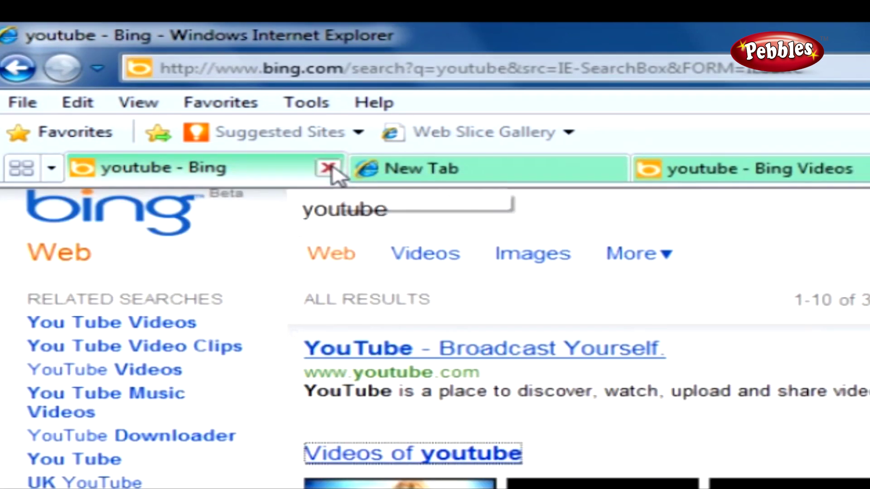
{"action": "left_click_drag", "start_coordinate": [233, 179], "coordinate": [615, 168]}
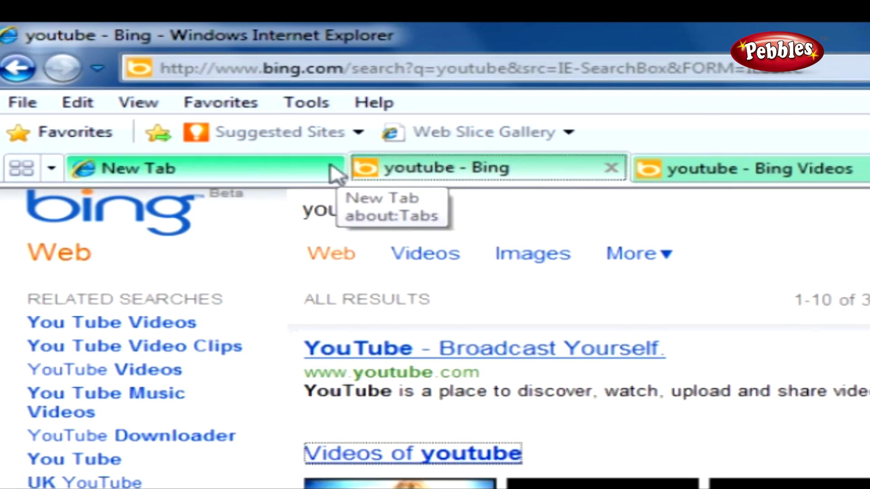
{"action": "left_click", "coordinate": [322, 171]}
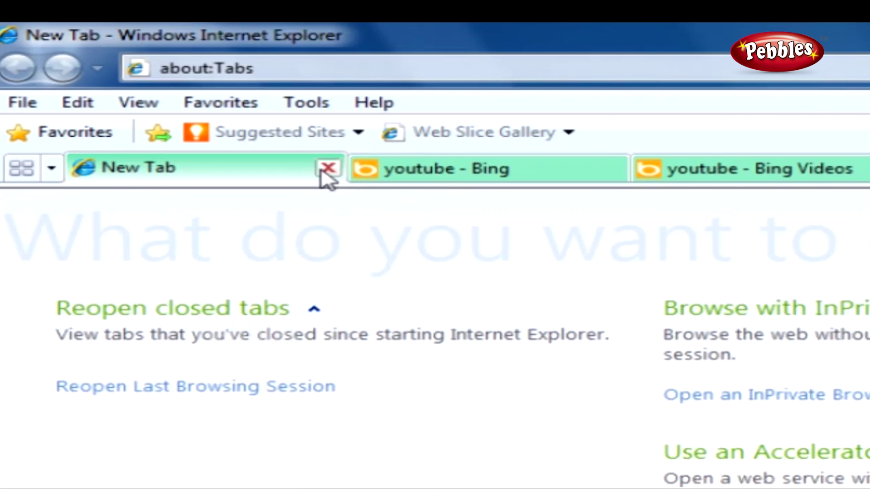
{"action": "left_click", "coordinate": [327, 169]}
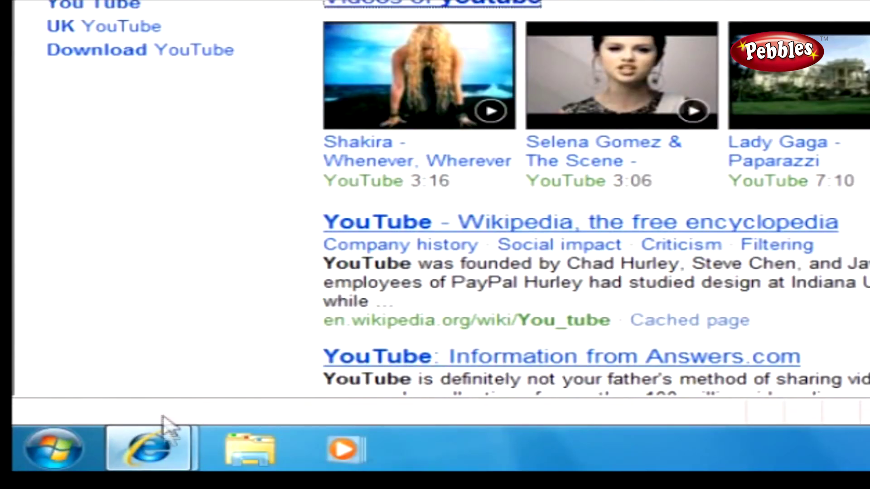
Step: Preview the open tabs from the taskbar thumbnails, viewing youtube - Bing Videos and youtube - Bing
{"action": "mouse_move", "coordinate": [171, 450]}
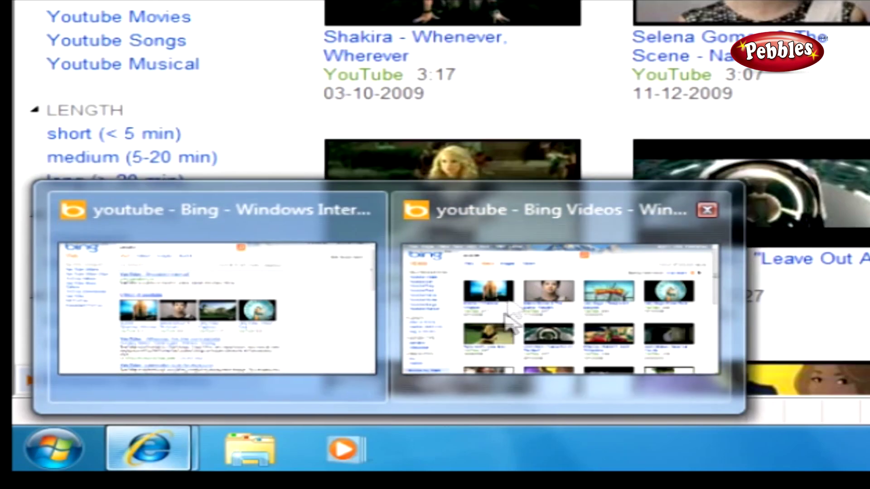
{"action": "left_click", "coordinate": [508, 315]}
{"action": "left_click", "coordinate": [187, 383]}
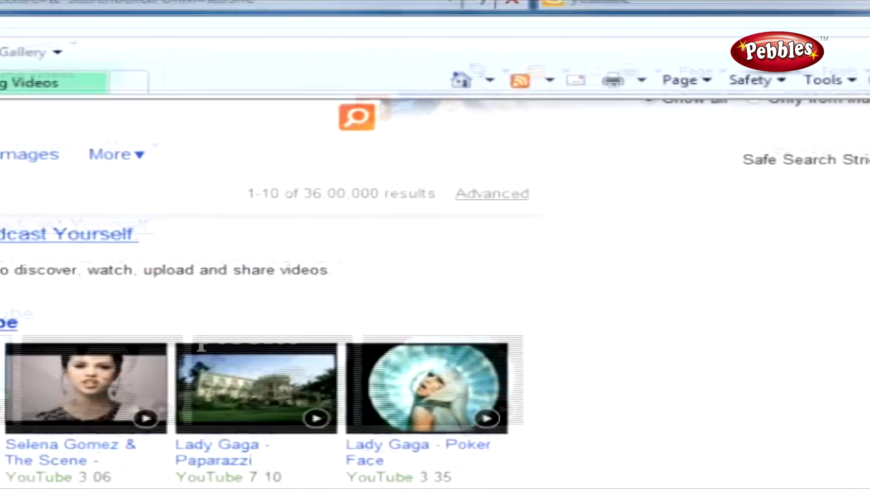
Step: Close the browser window together with all its open tabs
{"action": "left_click", "coordinate": [827, 7]}
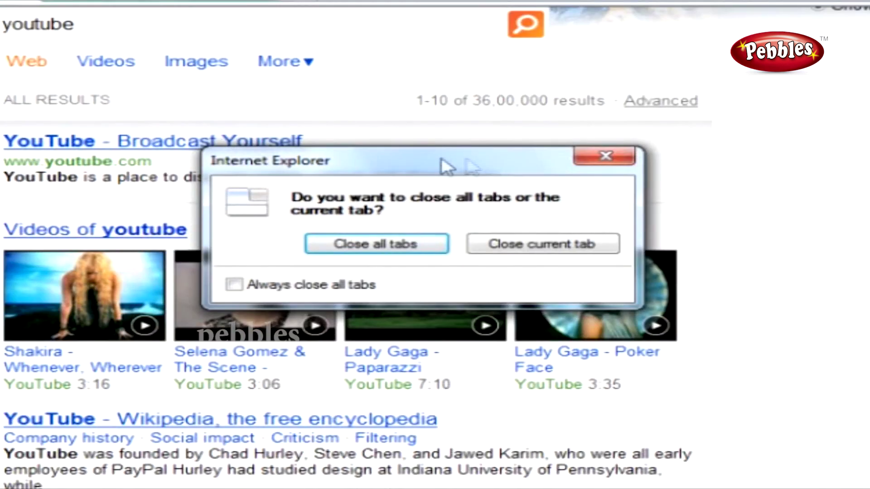
{"action": "left_click_drag", "start_coordinate": [447, 168], "coordinate": [367, 129]}
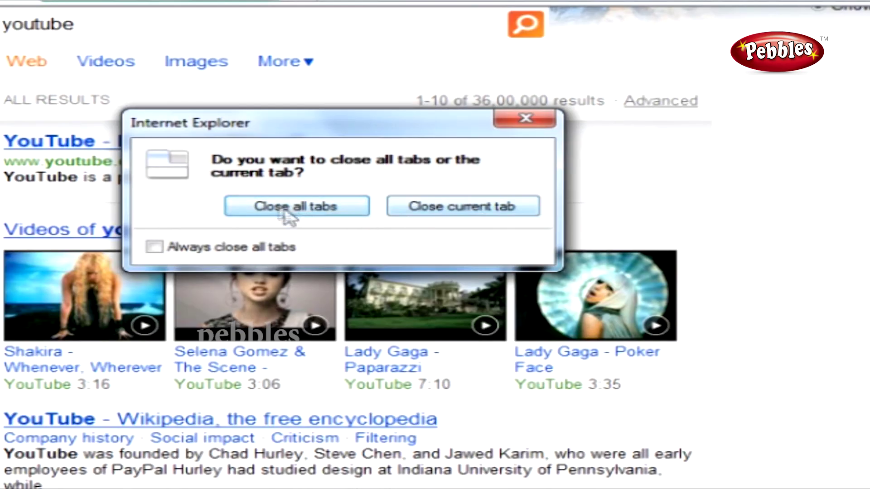
{"action": "left_click", "coordinate": [299, 210]}
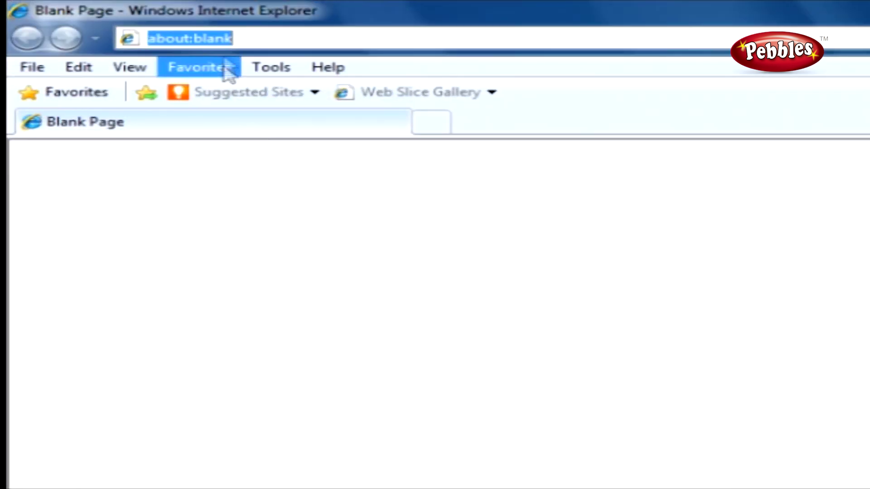
Step: Open the website microsoft.com from the blank start page
{"action": "type", "text": "micros"}
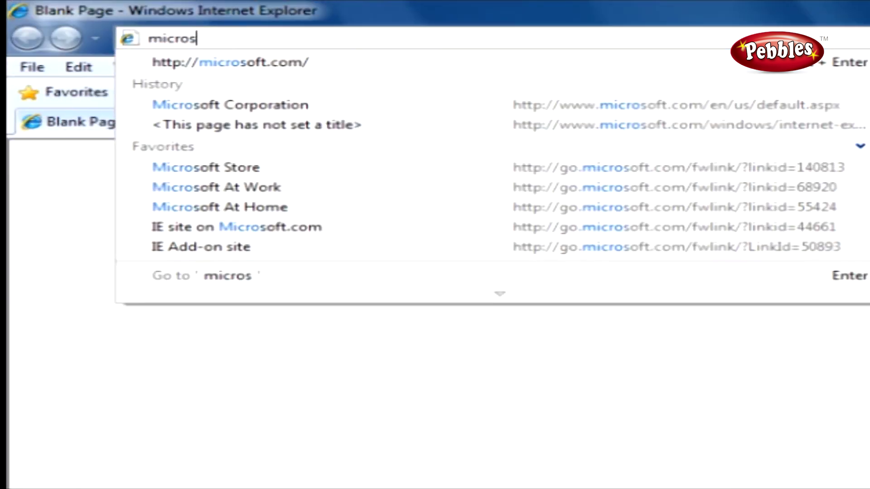
{"action": "type", "text": "oft.com"}
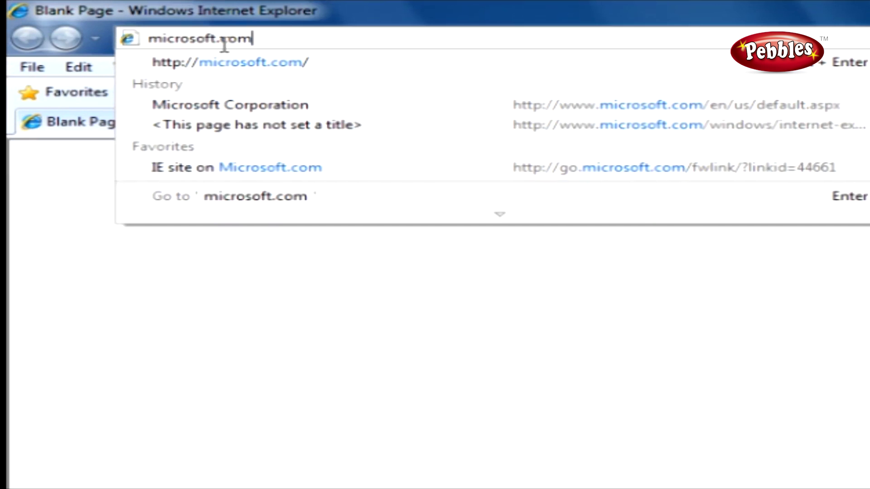
{"action": "key", "text": "Return"}
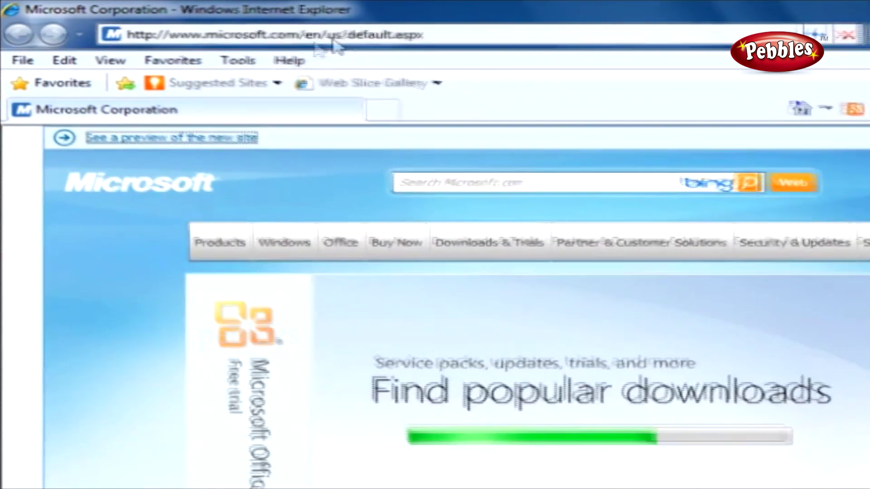
Step: Set the current Microsoft page as the home page in Internet Options, and relaunch the browser to check it
{"action": "left_click", "coordinate": [245, 60]}
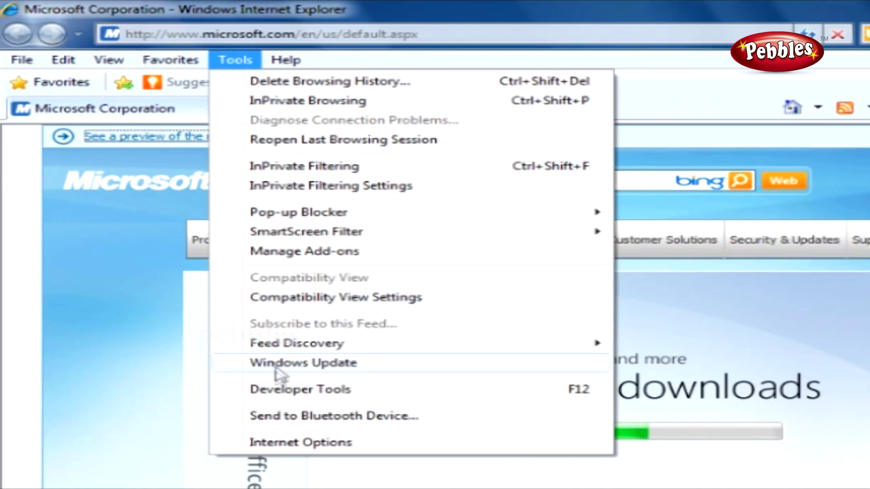
{"action": "left_click", "coordinate": [290, 442]}
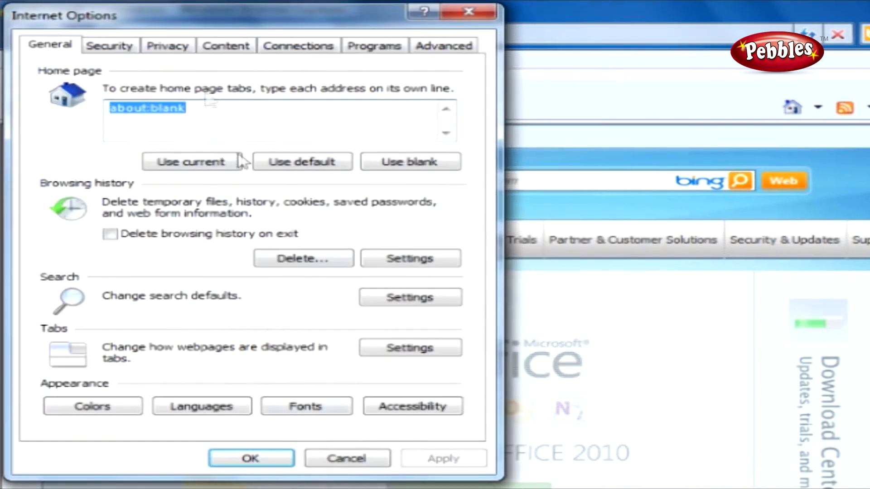
{"action": "left_click_drag", "start_coordinate": [175, 23], "coordinate": [249, 48]}
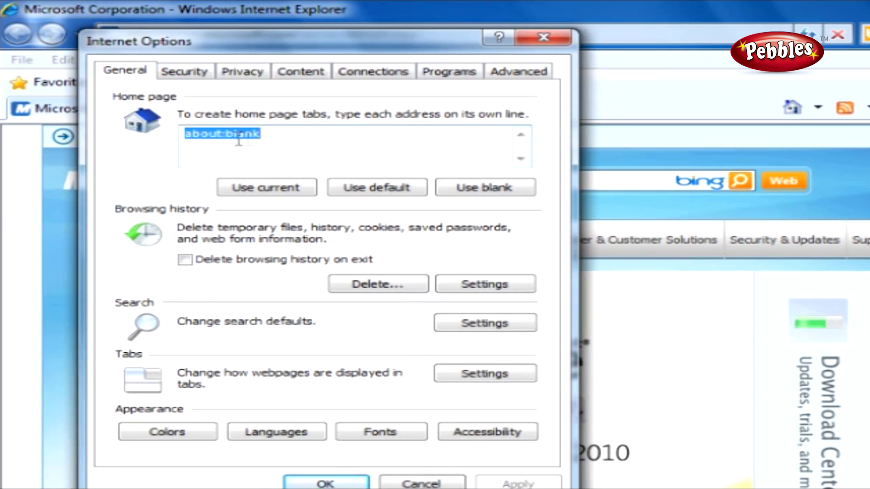
{"action": "left_click", "coordinate": [263, 190]}
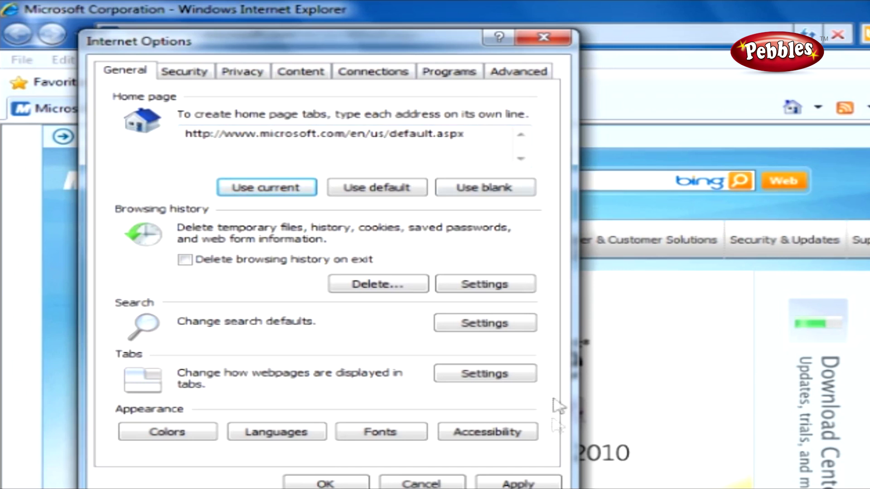
{"action": "left_click", "coordinate": [544, 484]}
{"action": "left_click", "coordinate": [325, 484]}
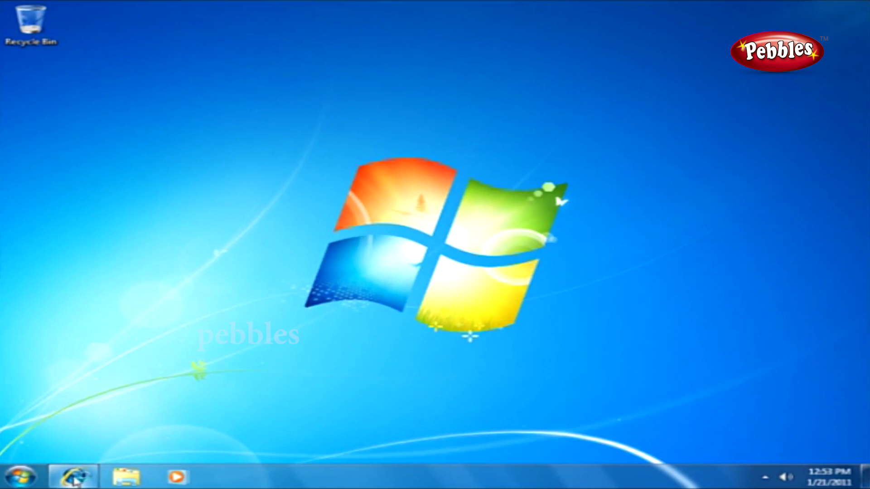
{"action": "left_click", "coordinate": [74, 480]}
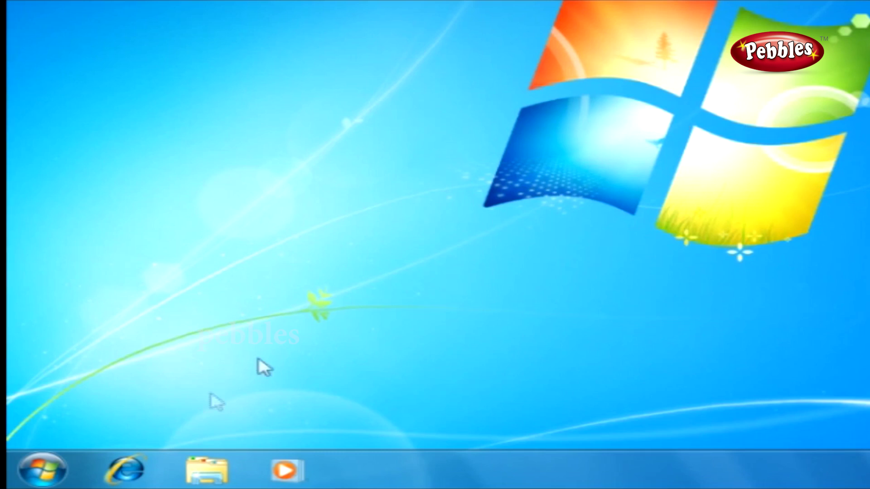
Step: Launch the browser, open MSN Autos from the MSN Websites favorites folder, and go back to the Microsoft page
{"action": "left_click", "coordinate": [136, 469]}
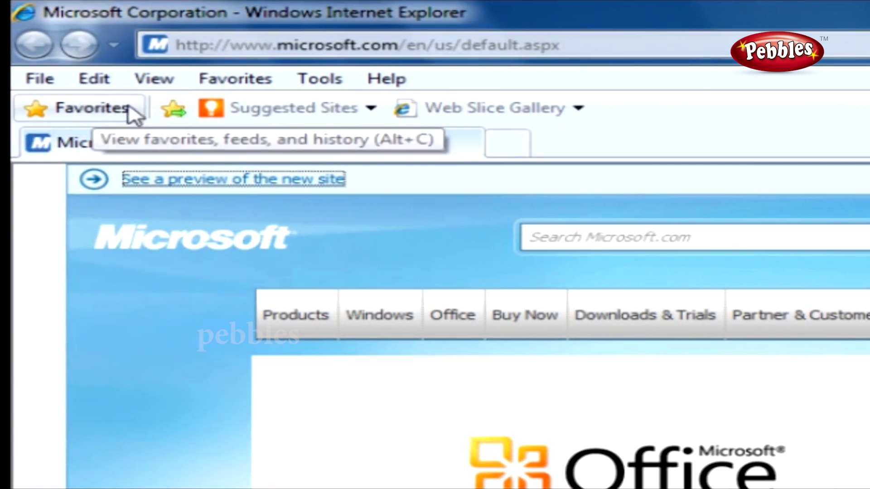
{"action": "left_click", "coordinate": [107, 111]}
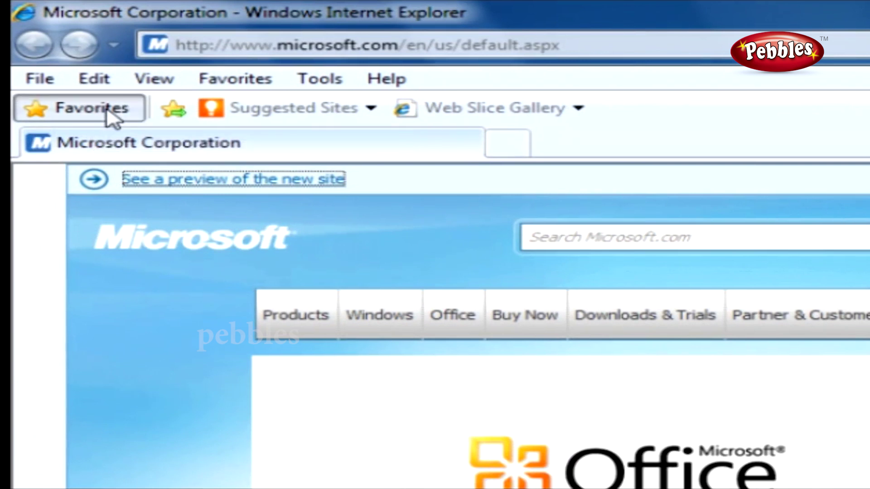
{"action": "left_click", "coordinate": [132, 271]}
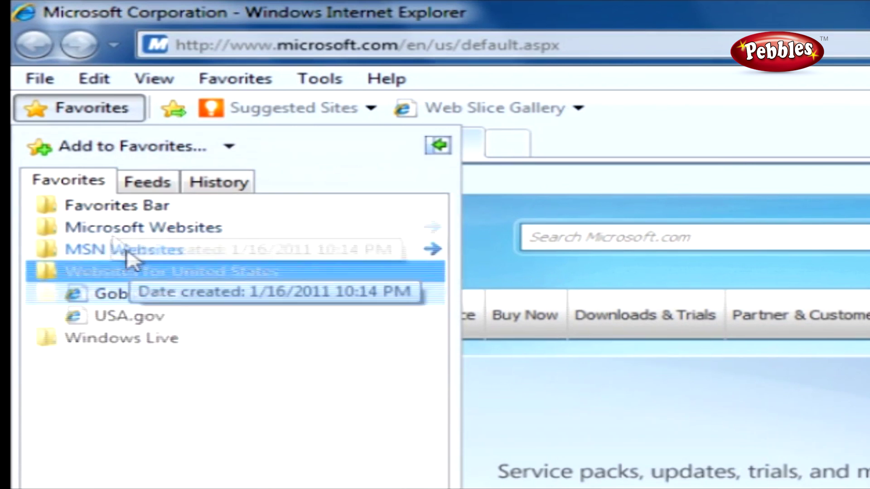
{"action": "left_click", "coordinate": [130, 251]}
{"action": "left_click", "coordinate": [136, 273]}
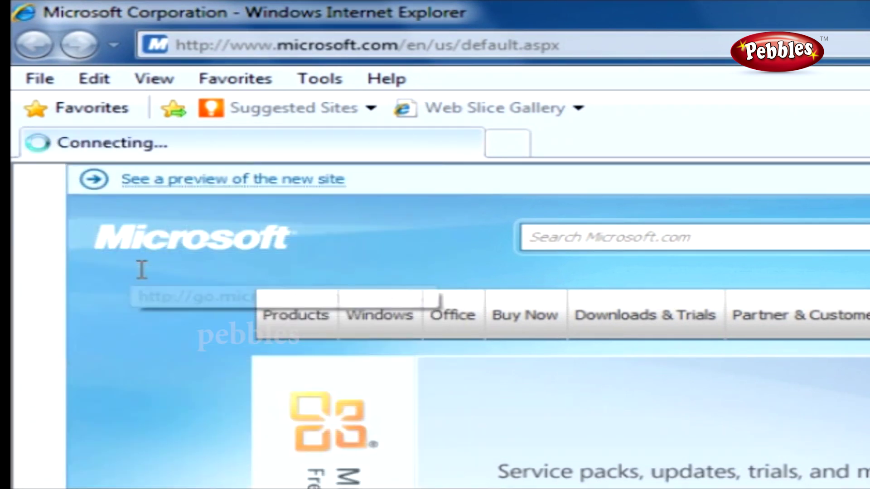
{"action": "left_click", "coordinate": [35, 44]}
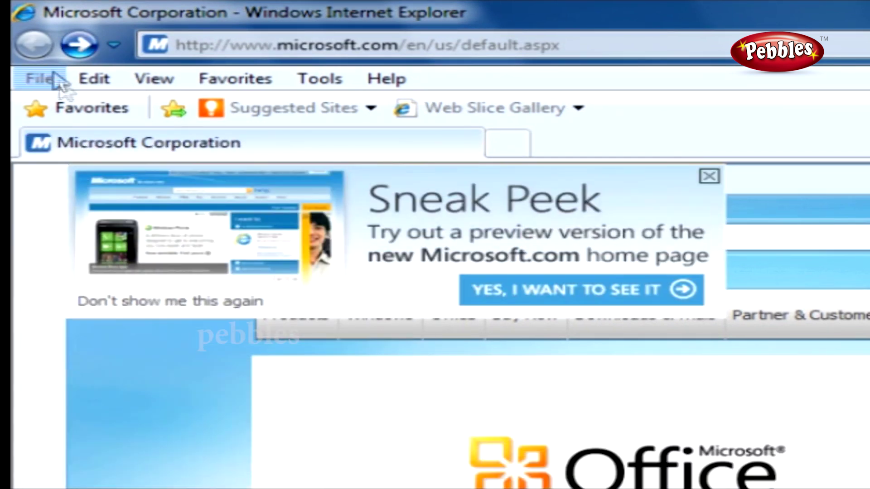
Step: Add the Microsoft Corporation page to favorites in a folder named my favorites, and access the saved page in that folder
{"action": "left_click", "coordinate": [70, 109]}
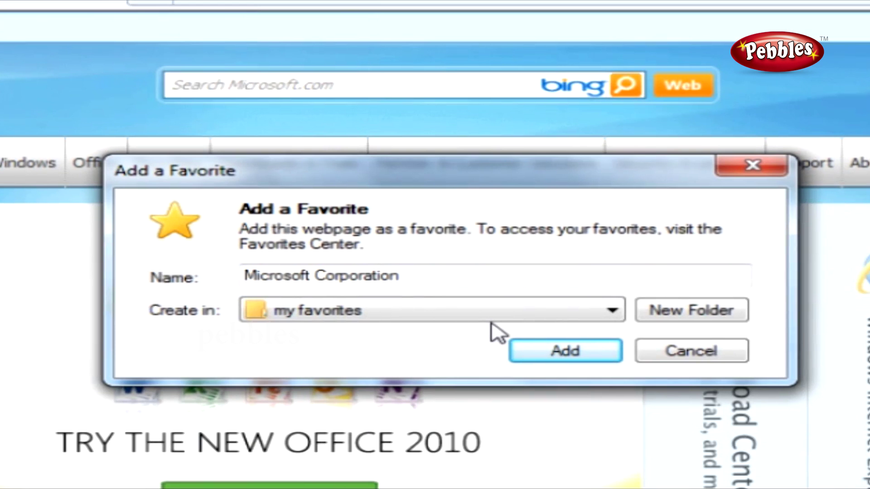
{"action": "left_click", "coordinate": [543, 349]}
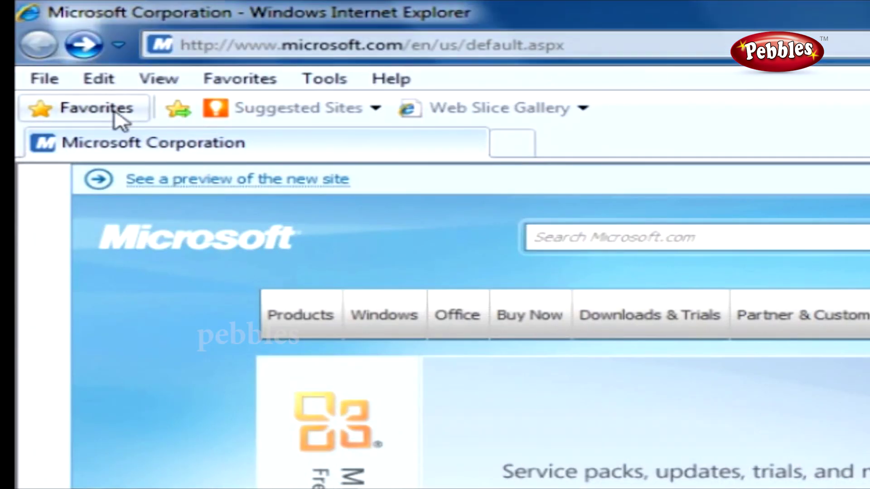
{"action": "left_click", "coordinate": [113, 111]}
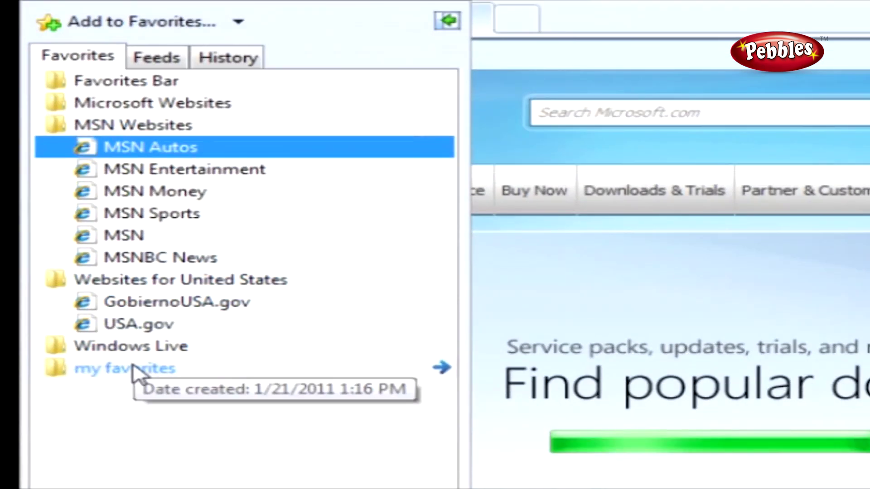
{"action": "left_click", "coordinate": [136, 384]}
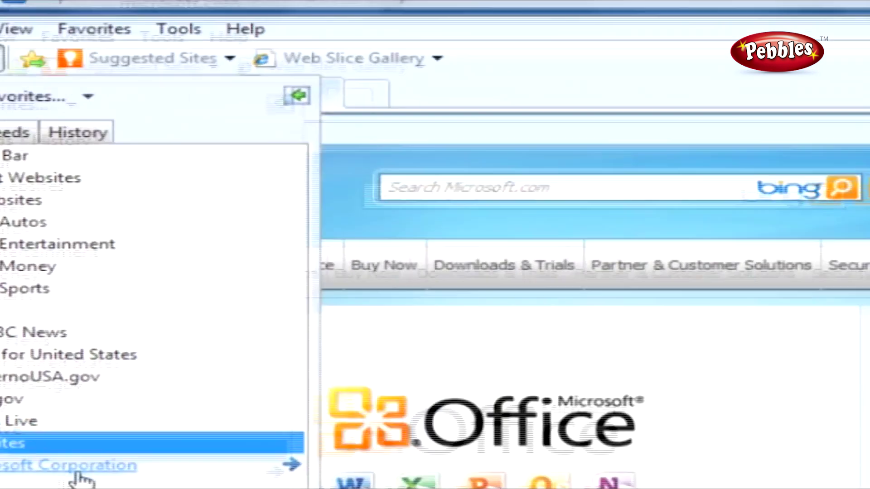
{"action": "left_click", "coordinate": [226, 394]}
Step: Check the toolbar list, and look through the browsing history by date for Wednesday and Tuesday
{"action": "right_click", "coordinate": [436, 118]}
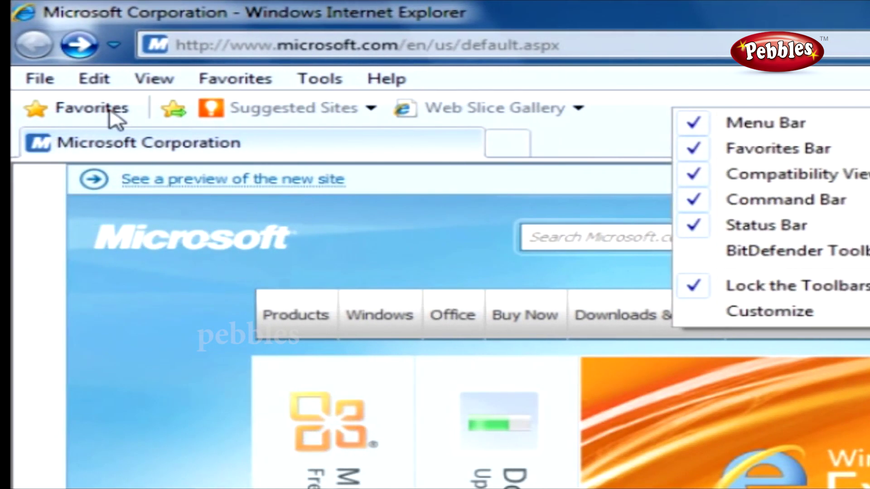
{"action": "left_click", "coordinate": [90, 107]}
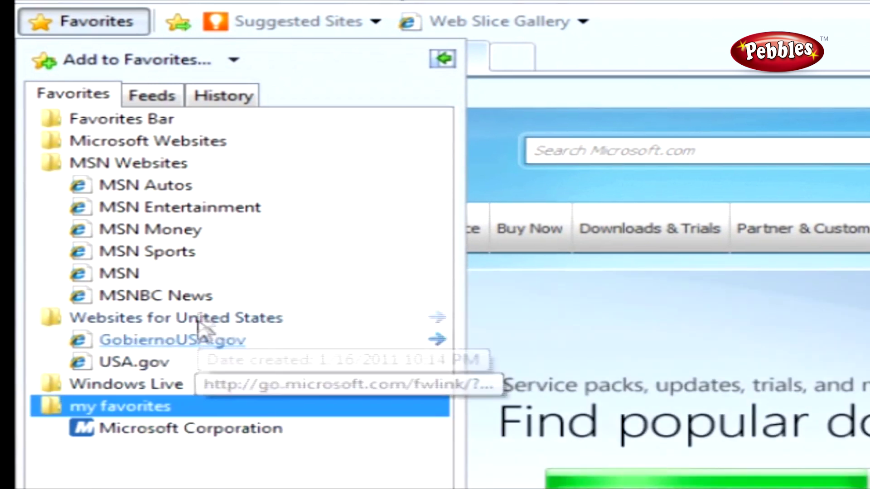
{"action": "left_click", "coordinate": [224, 94]}
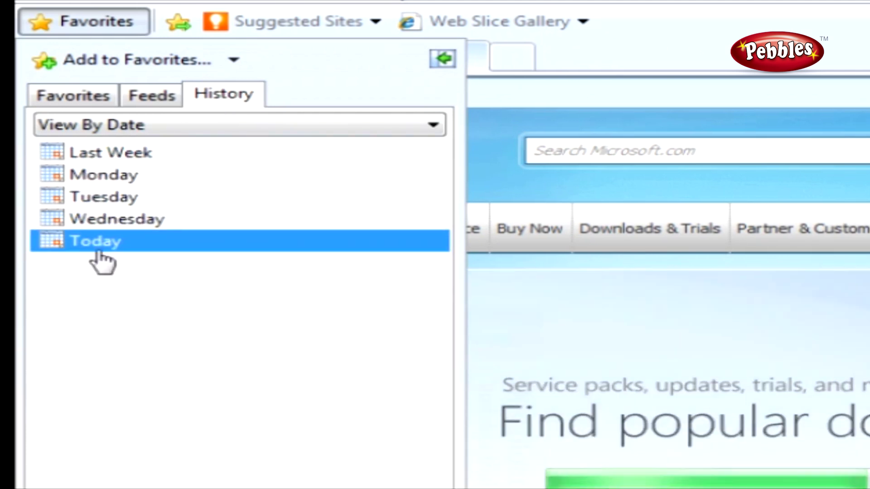
{"action": "left_click", "coordinate": [109, 221]}
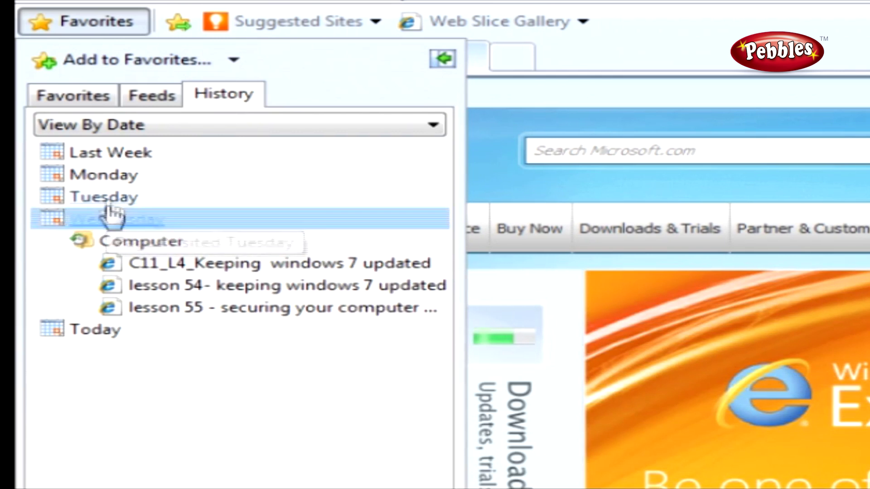
{"action": "left_click", "coordinate": [110, 199]}
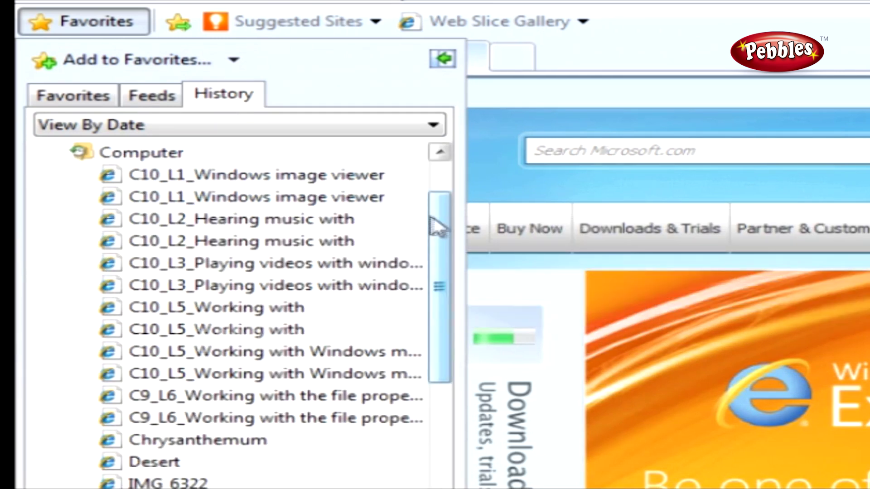
{"action": "left_click_drag", "start_coordinate": [443, 233], "coordinate": [427, 458]}
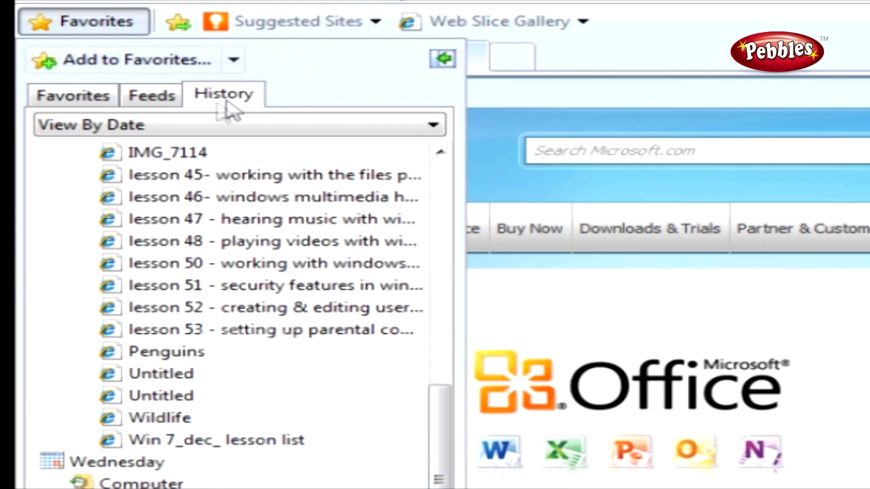
{"action": "left_click", "coordinate": [213, 122]}
{"action": "left_click", "coordinate": [189, 134]}
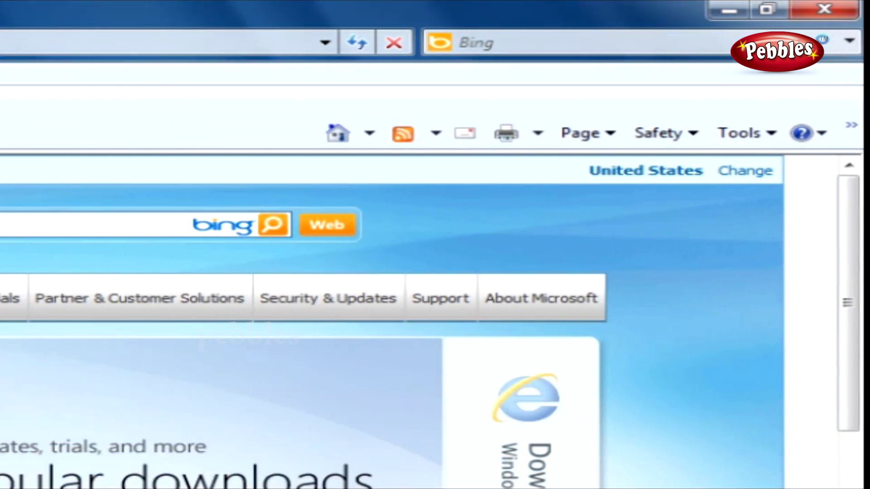
Step: Delete the browsing history, including temporary Internet files, cookies and history, while preserving Favorites website data
{"action": "left_click", "coordinate": [694, 135]}
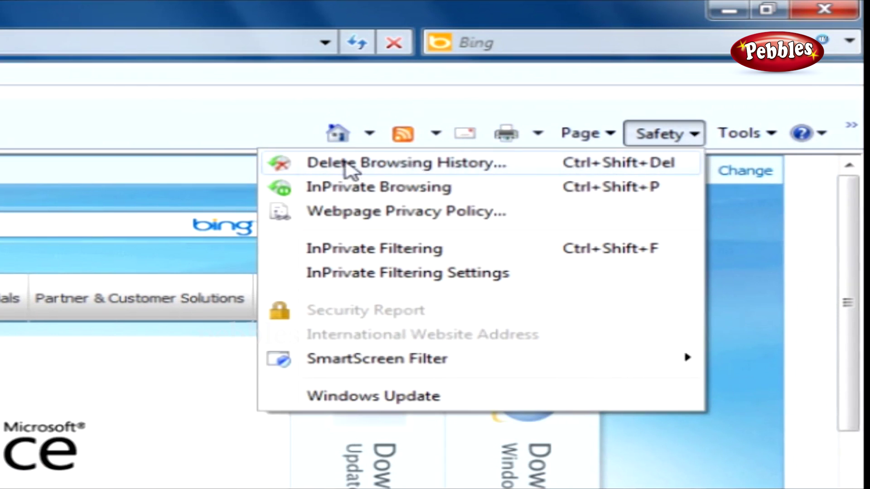
{"action": "left_click", "coordinate": [398, 166]}
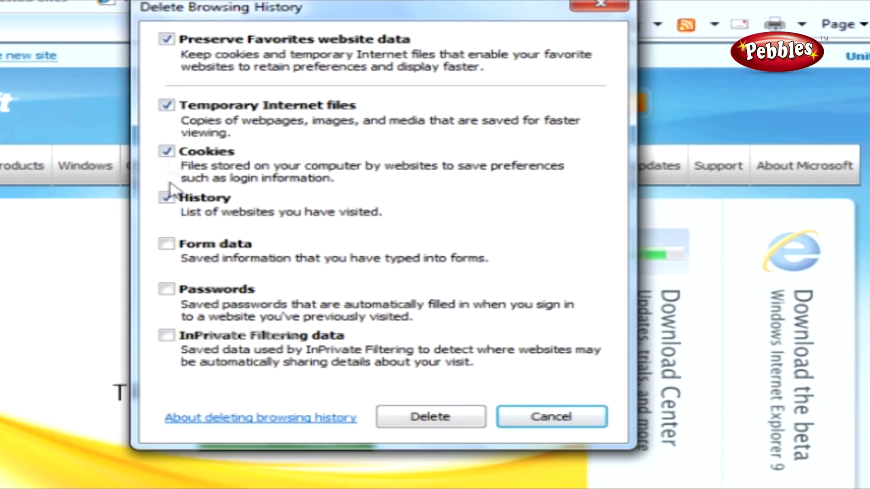
{"action": "left_click", "coordinate": [425, 421]}
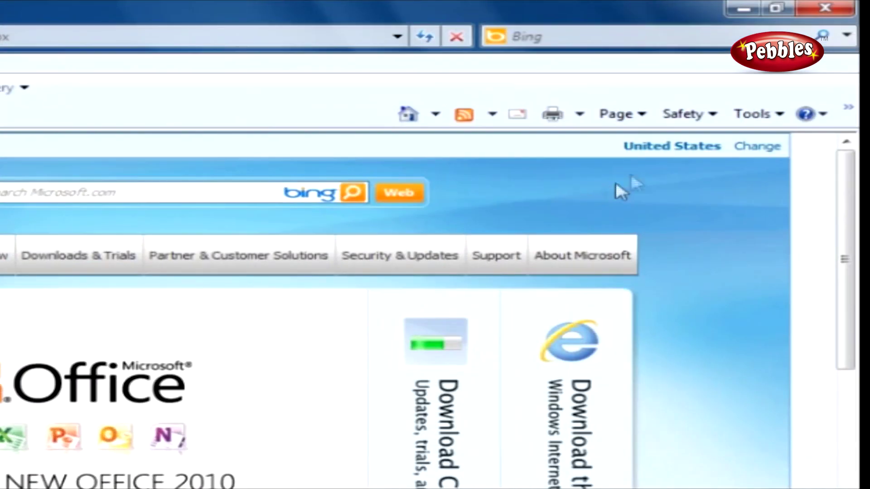
Step: Start an InPrivate Browsing session, and turn on InPrivate Filtering from the Microsoft page
{"action": "left_click", "coordinate": [694, 119]}
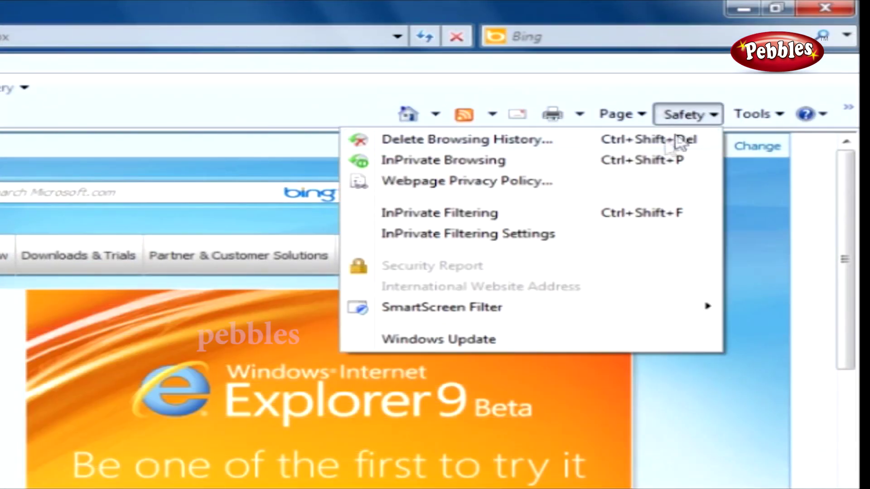
{"action": "left_click", "coordinate": [446, 162]}
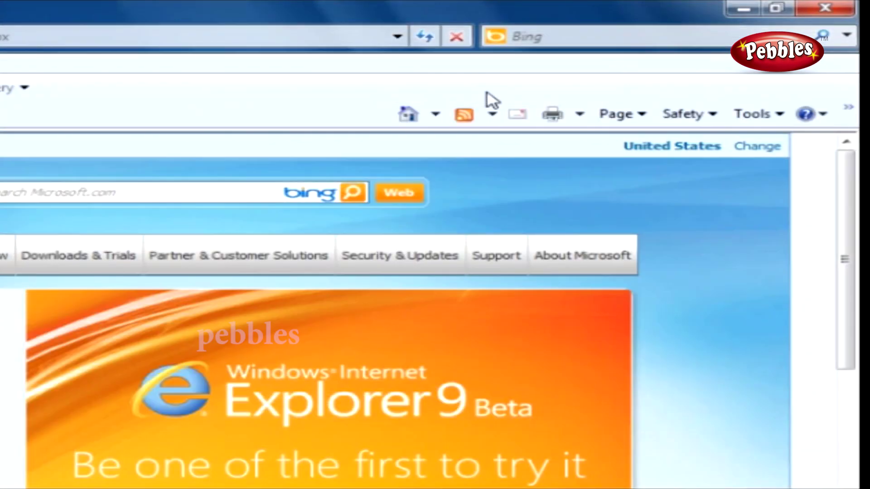
{"action": "left_click", "coordinate": [710, 120]}
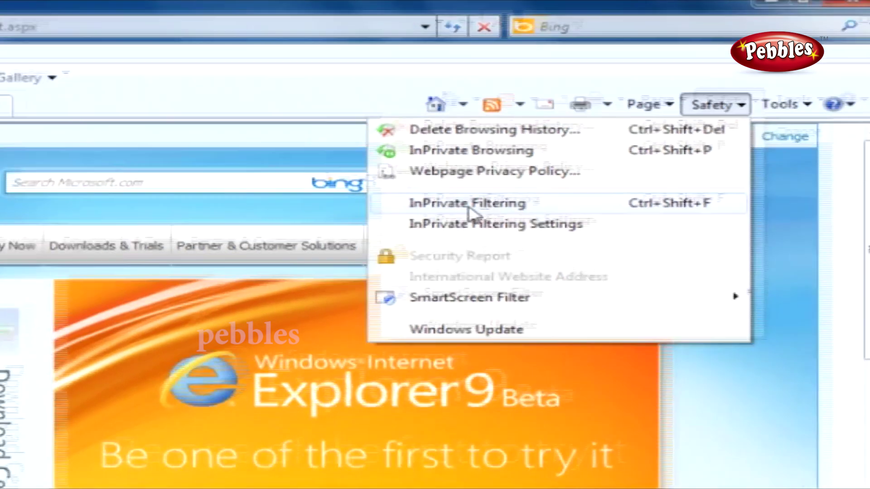
{"action": "left_click", "coordinate": [442, 213]}
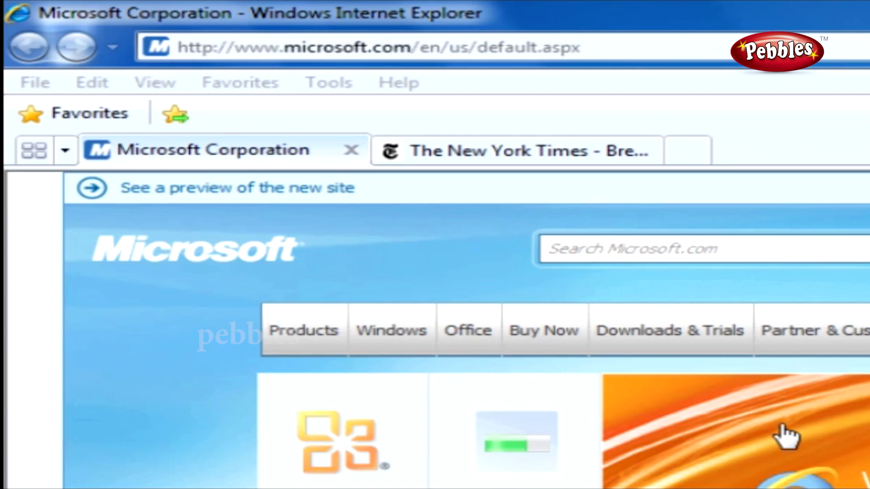
Step: View the RSS feed of The New York Times page and open the subscription dialog for it
{"action": "left_click", "coordinate": [542, 144]}
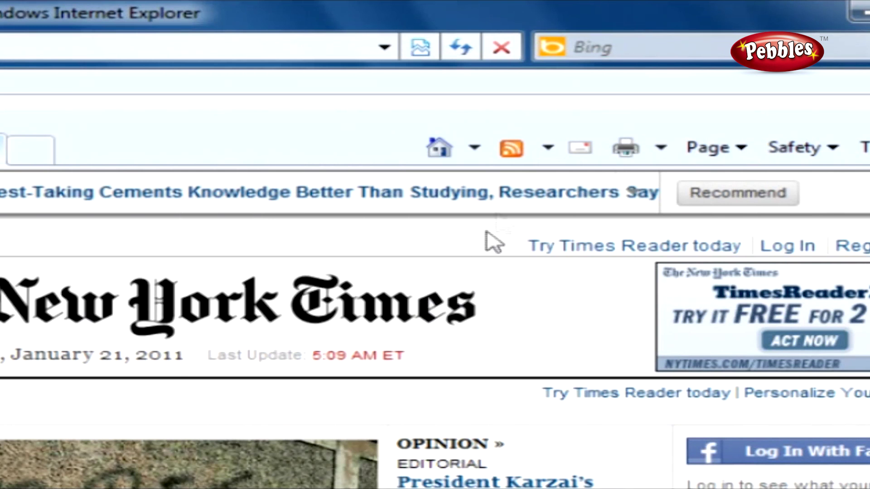
{"action": "left_click", "coordinate": [514, 151]}
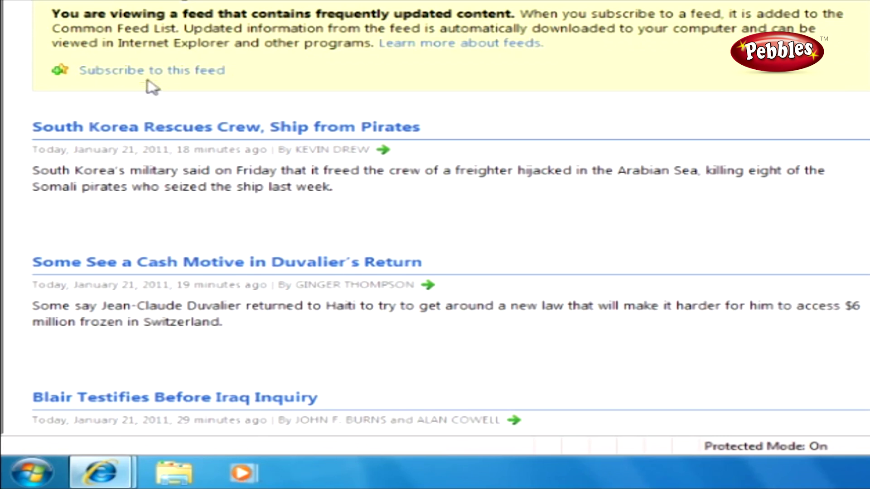
{"action": "left_click", "coordinate": [159, 71]}
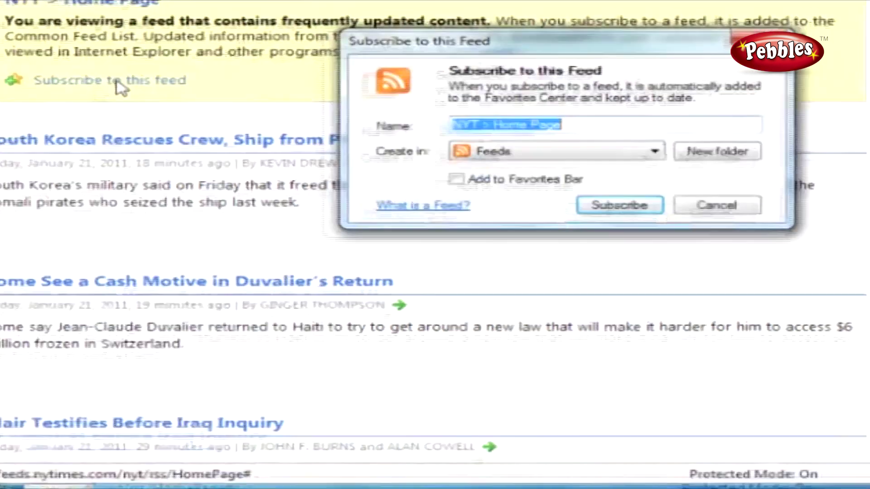